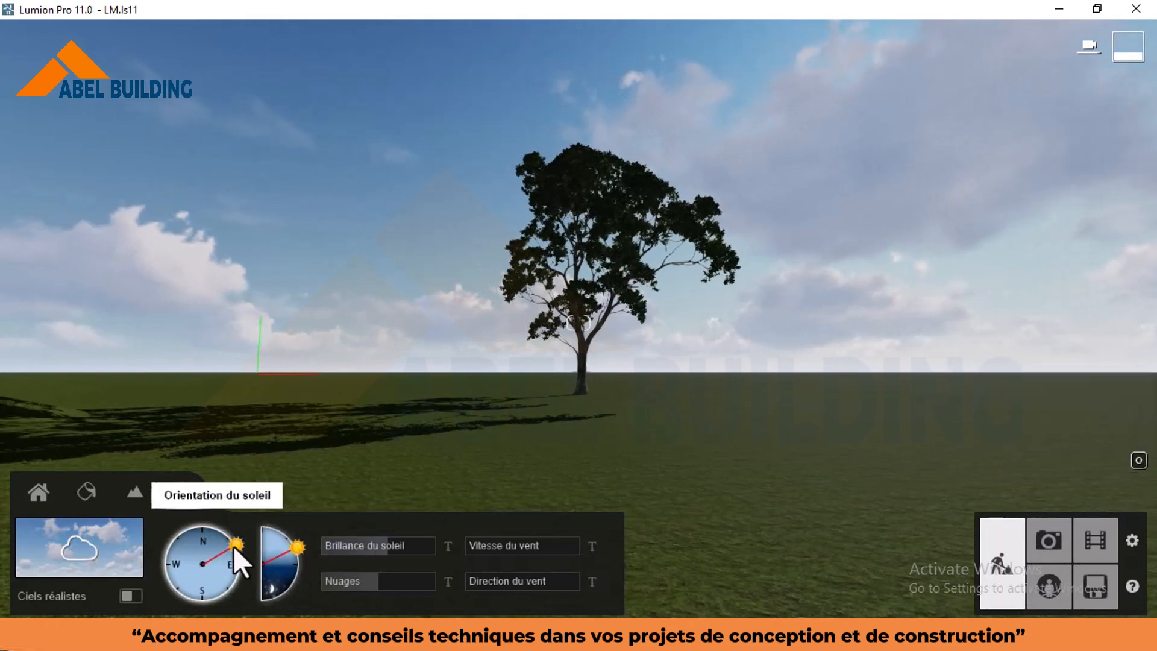
Step: Preview the available cloud styles and lower the sun's height to the horizon for a sunset sky
click(98, 545)
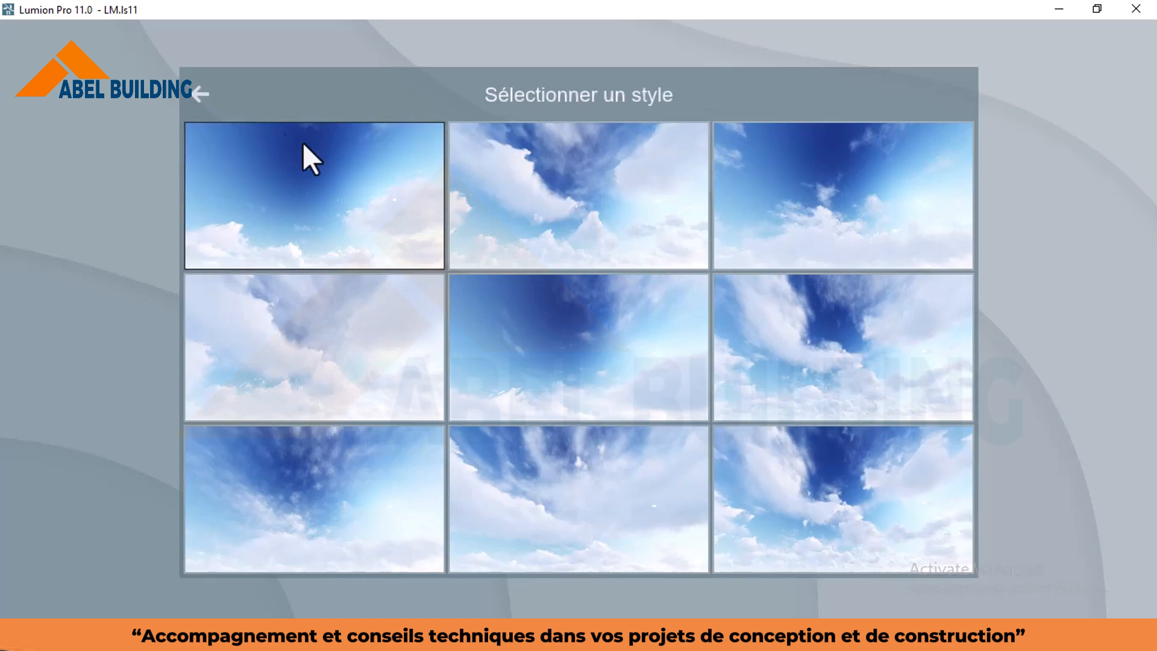
click(205, 97)
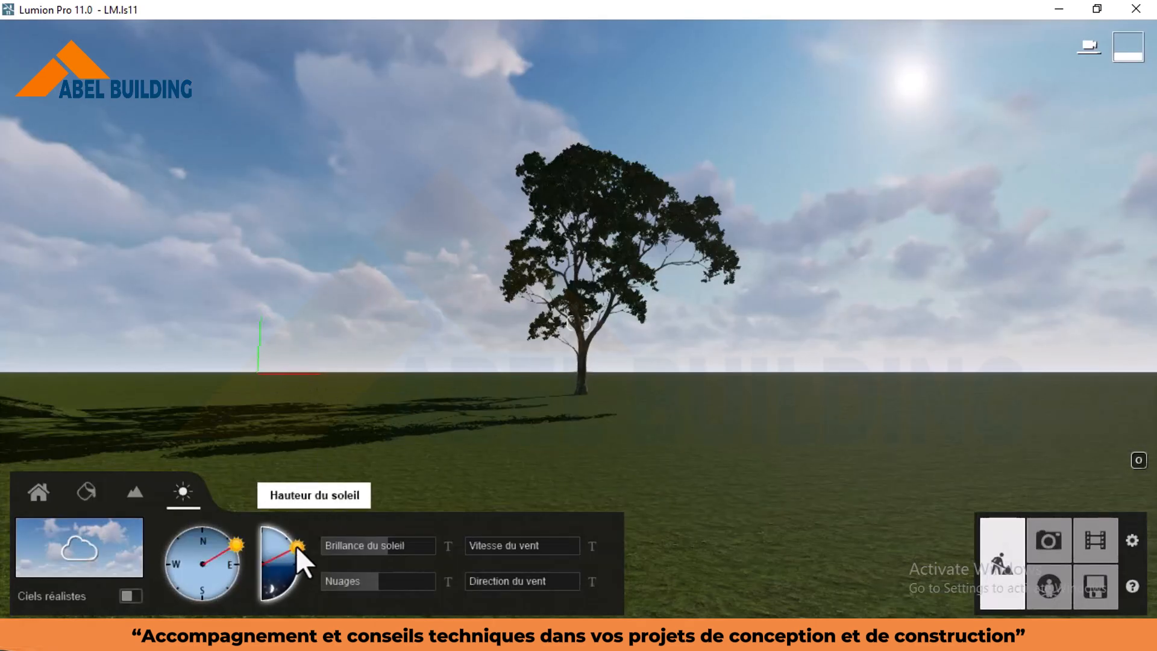
drag(296, 545, 300, 554)
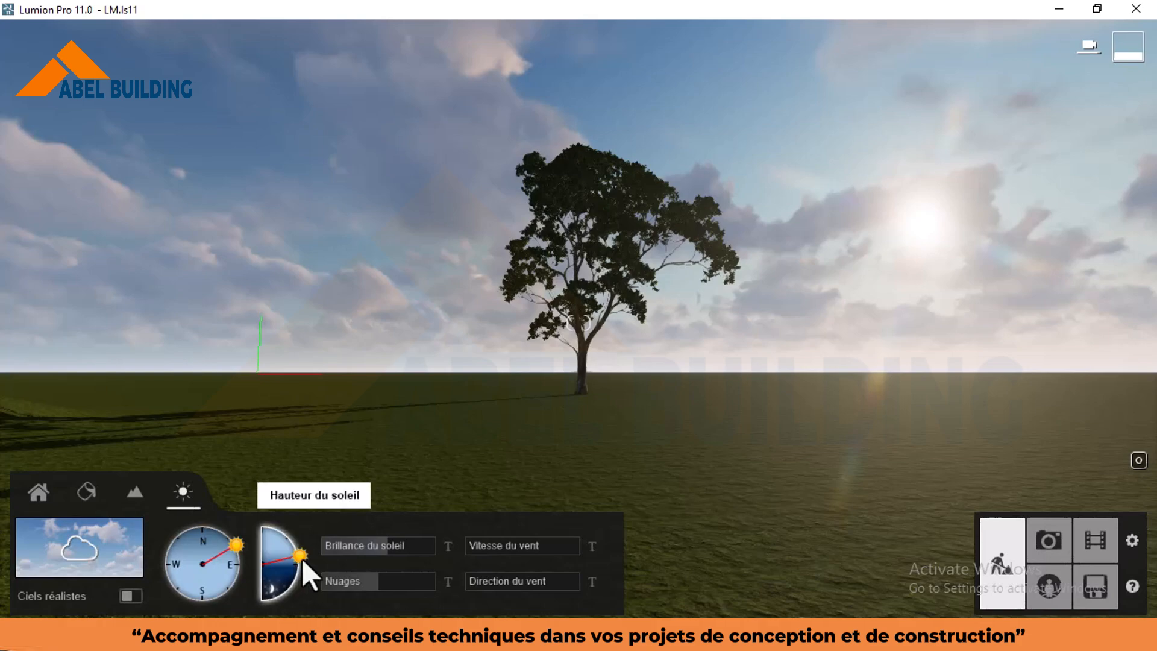
drag(303, 559, 305, 559)
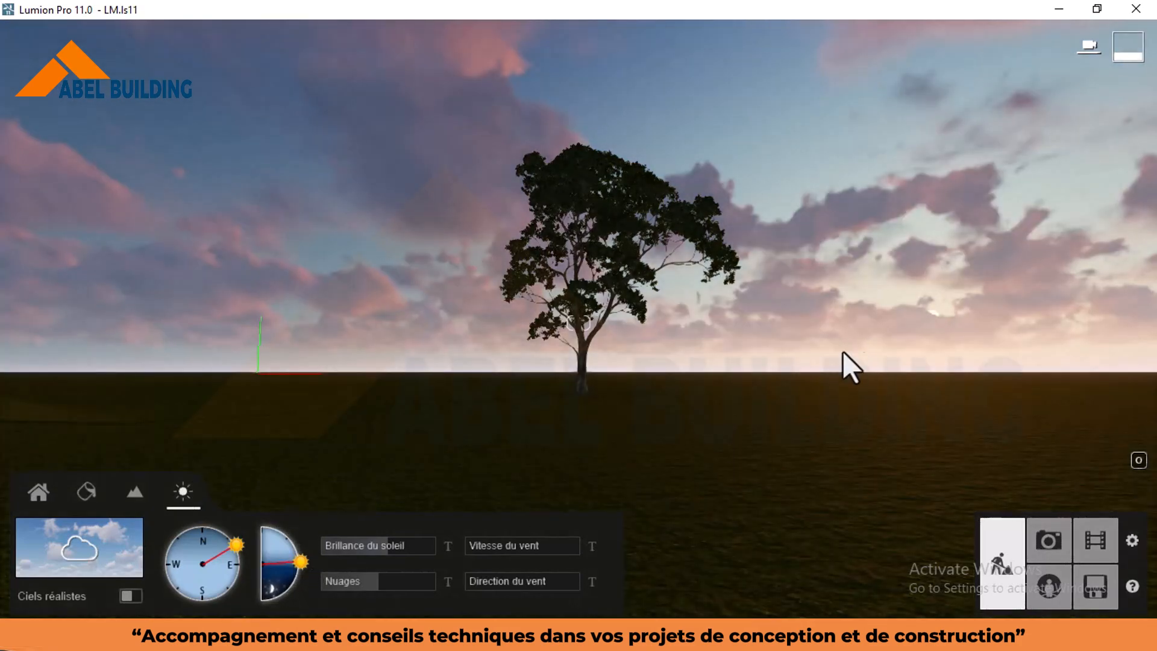
right_drag(792, 331, 826, 329)
right_drag(579, 339, 621, 339)
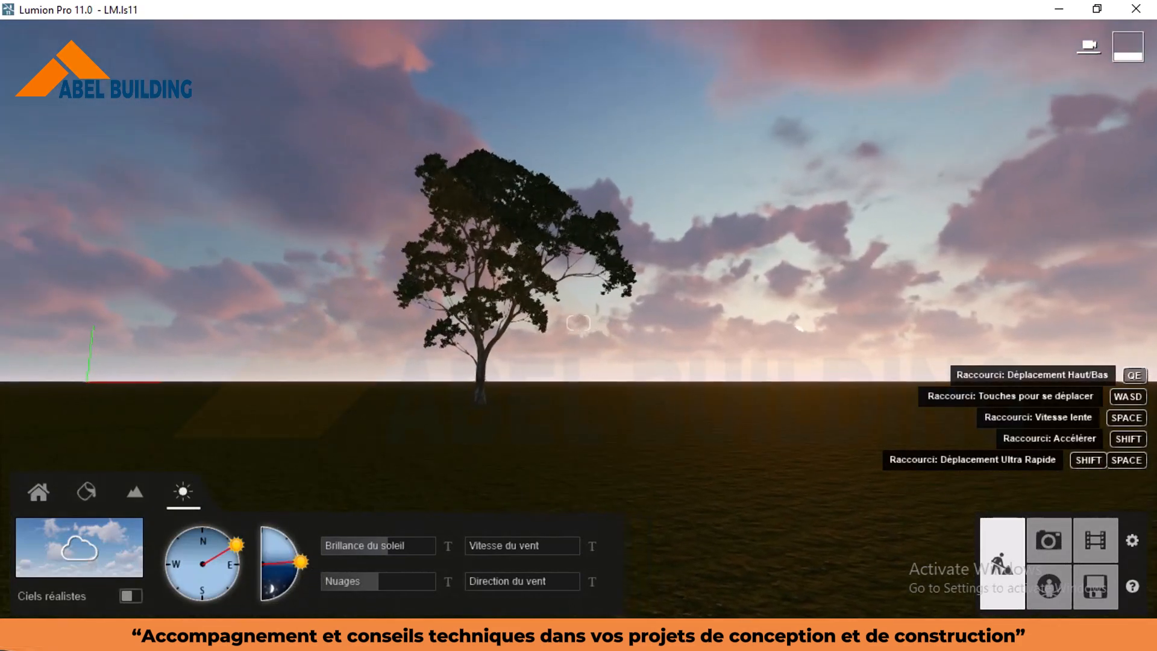
Step: Try a different cloud style and turn the sun's orientation to just west of north
click(82, 550)
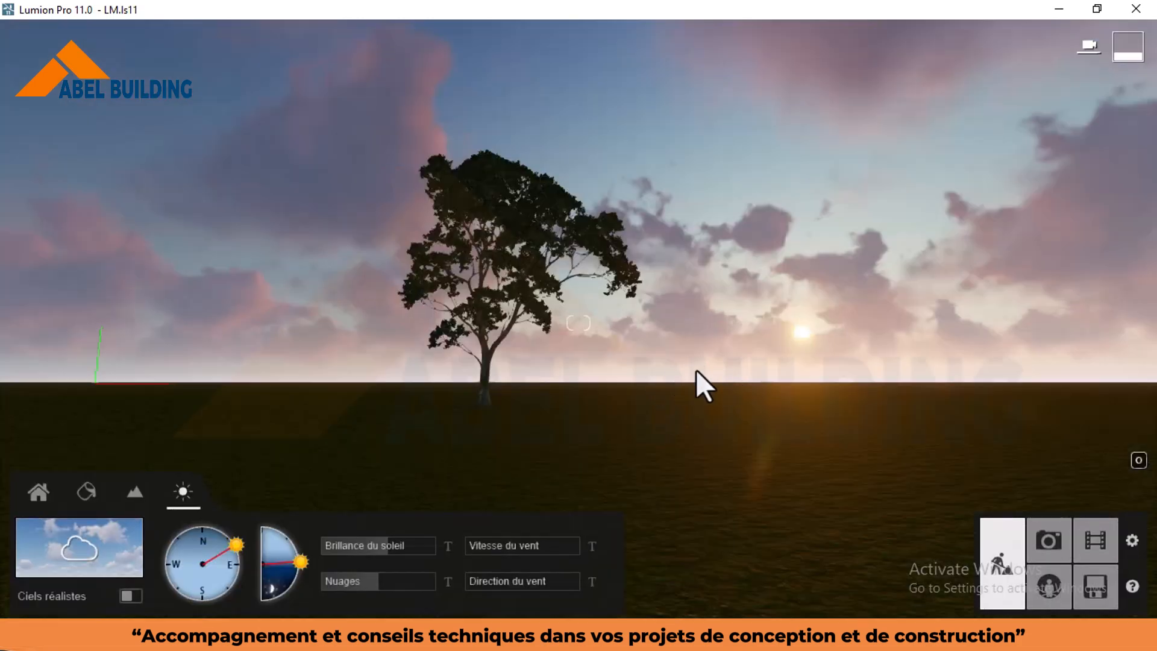
right_drag(697, 370, 697, 345)
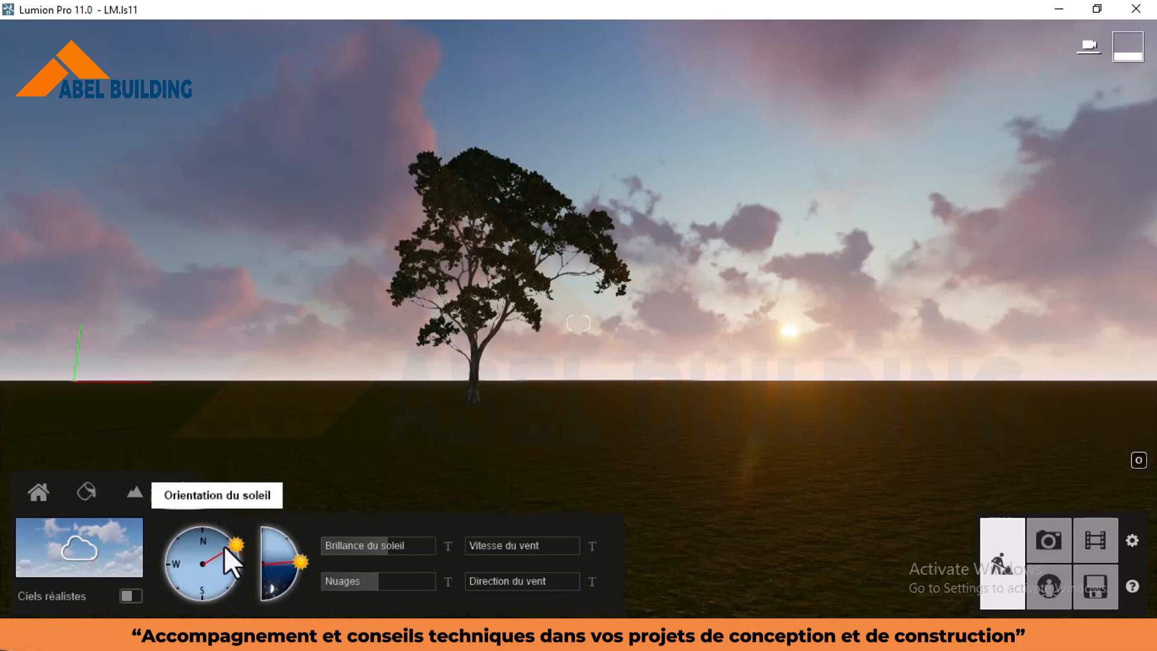
mouse_move(236, 543)
mouse_down()
mouse_move(226, 589)
mouse_move(191, 604)
mouse_move(171, 590)
mouse_move(161, 552)
mouse_move(194, 527)
mouse_up()
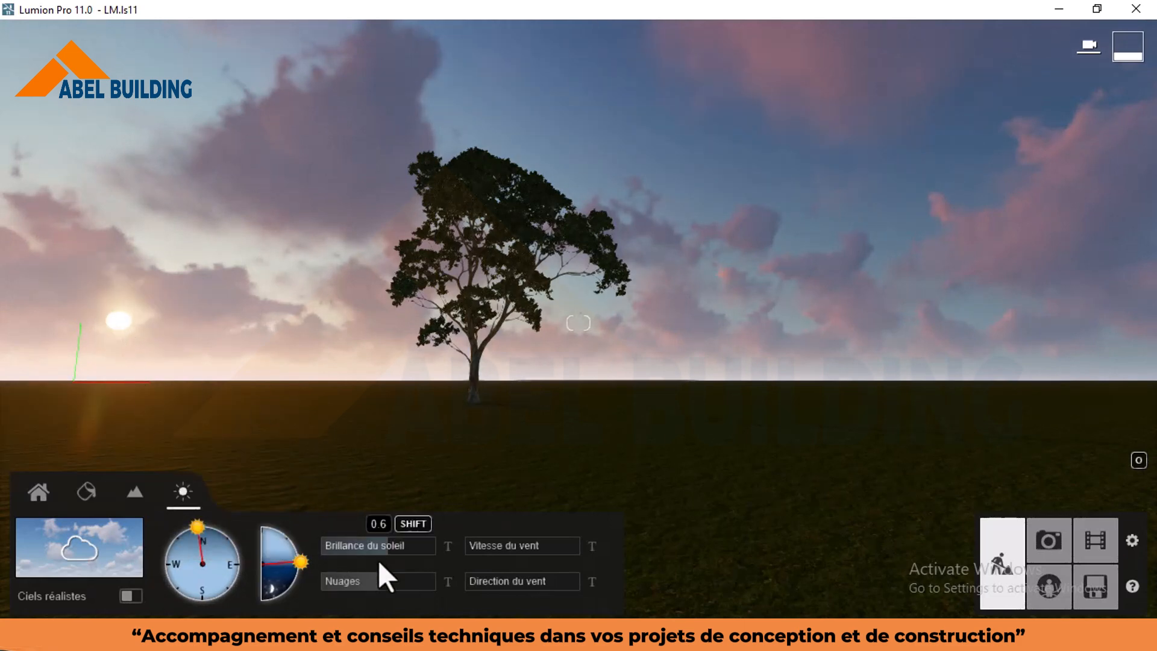
Step: Raise the sun brightness to 0.9 and the cloud amount to its maximum, trying out the wind speed and direction settings
drag(391, 547, 457, 548)
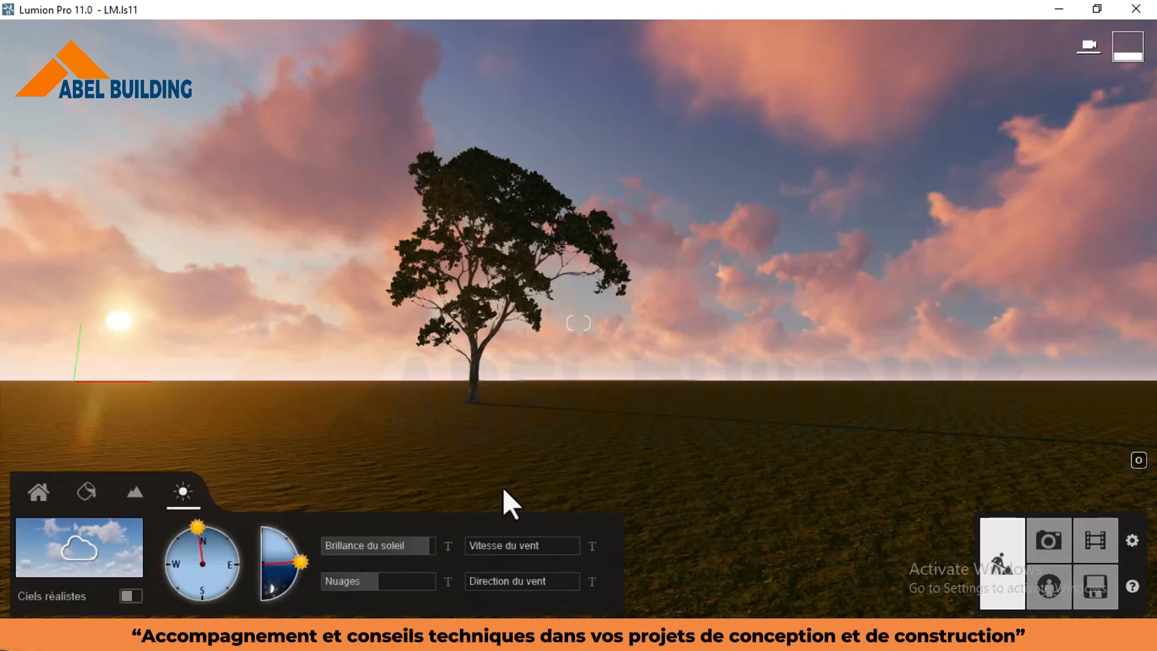
drag(486, 548, 591, 583)
drag(484, 544, 604, 551)
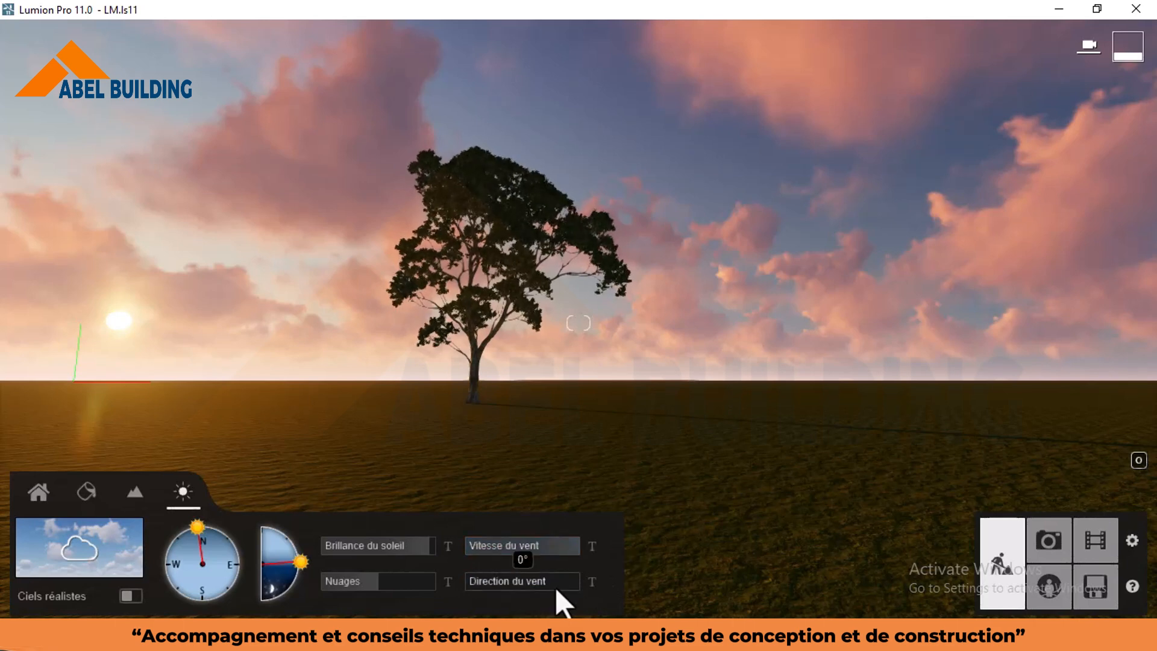
drag(519, 586, 426, 576)
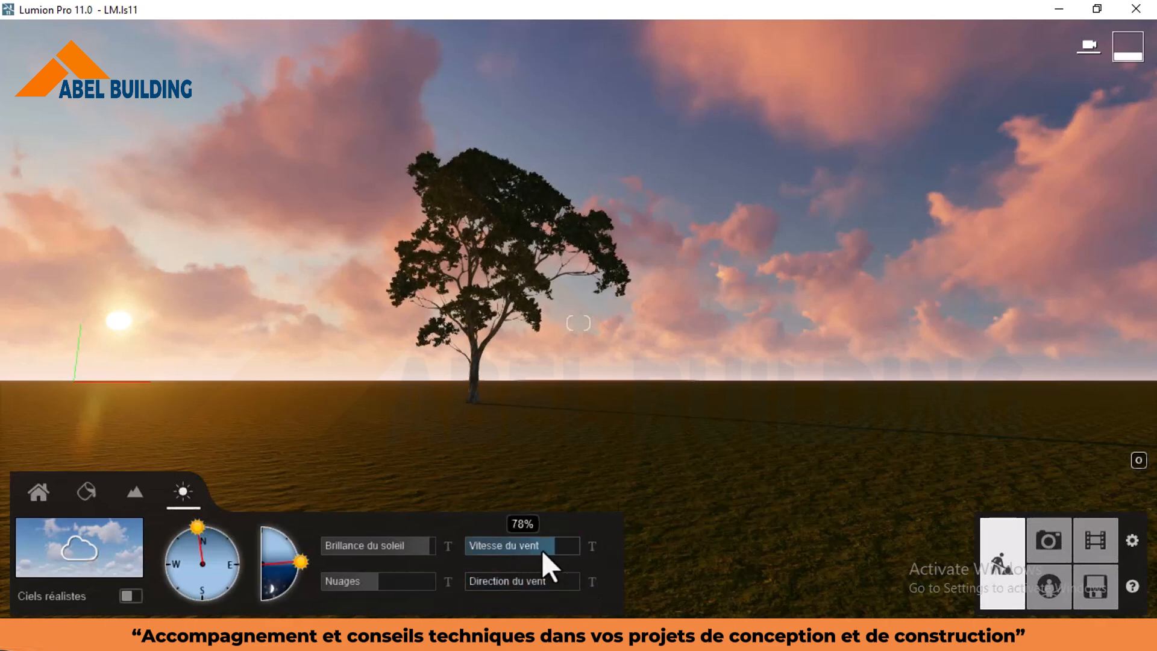
drag(379, 580, 437, 583)
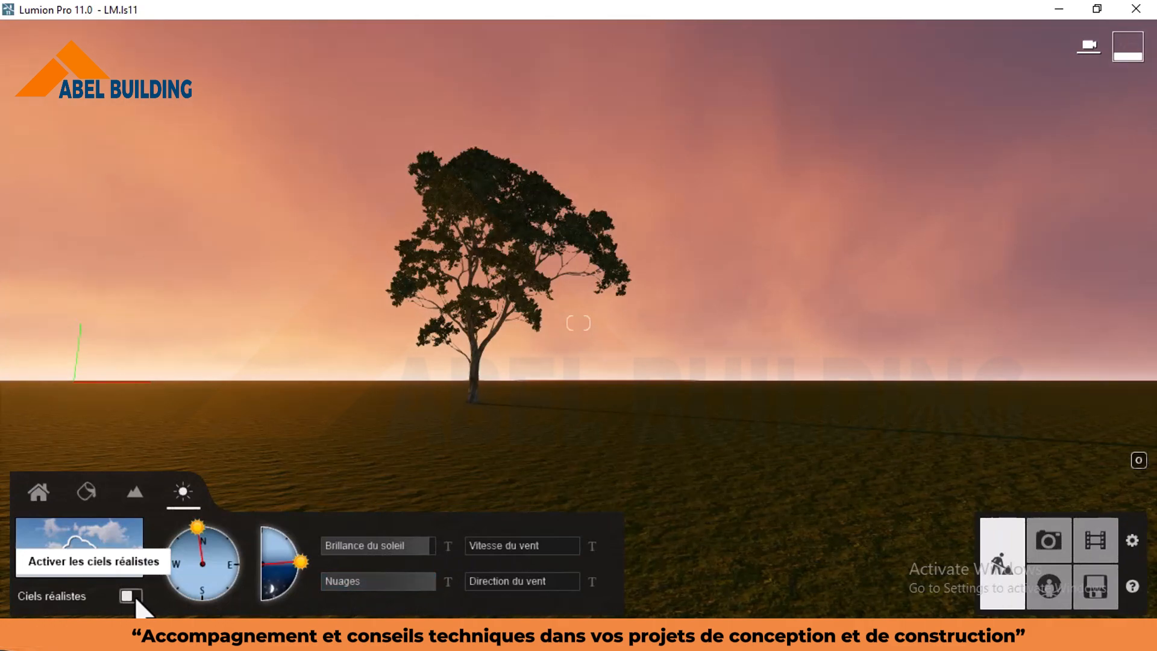
Step: Enable realistic skies and turn the sun's orientation to the northeast
click(133, 596)
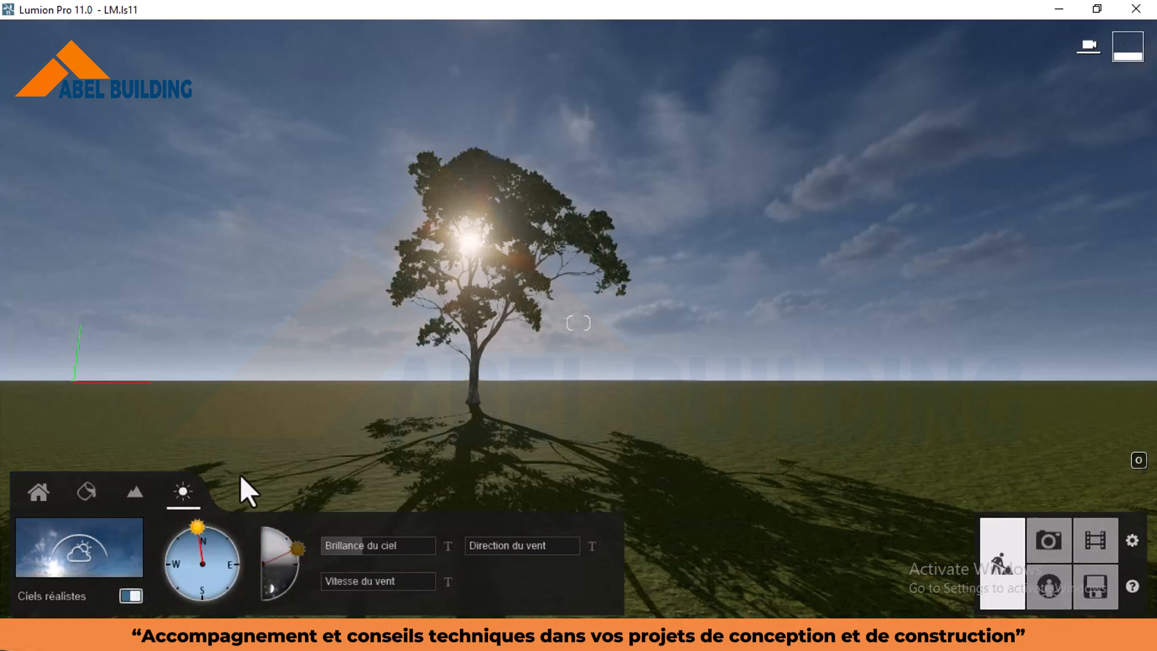
drag(198, 528, 231, 531)
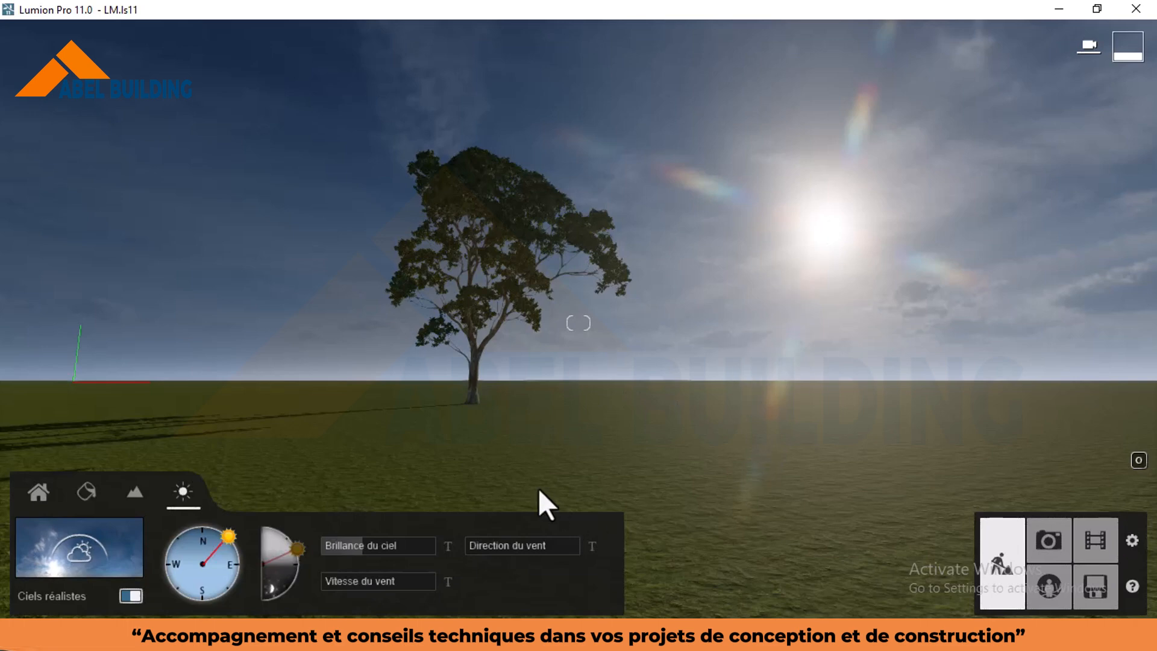
Step: Browse the evening, morning and overcast realistic skies and apply Overcast 5
click(99, 555)
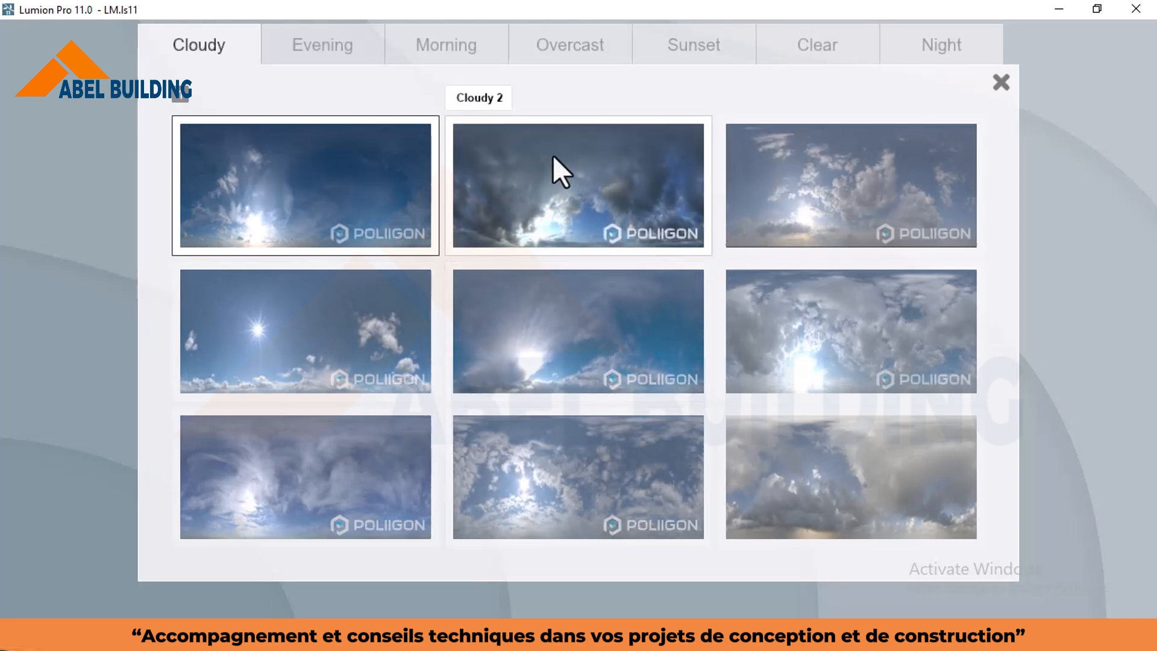
click(338, 50)
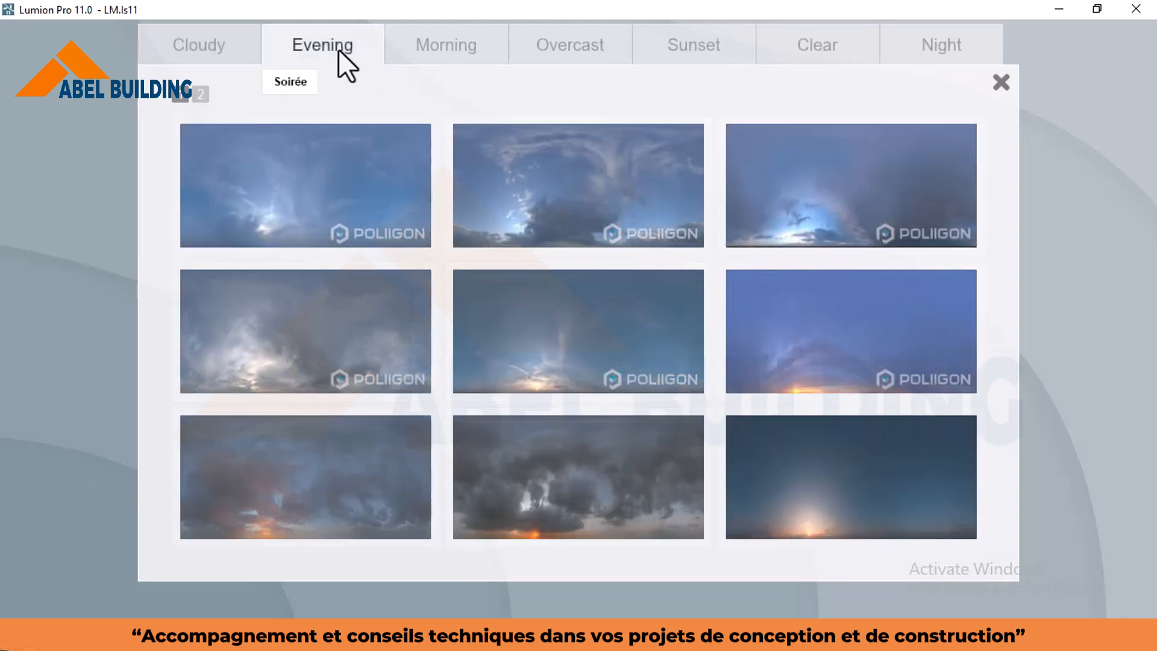
click(465, 50)
click(572, 52)
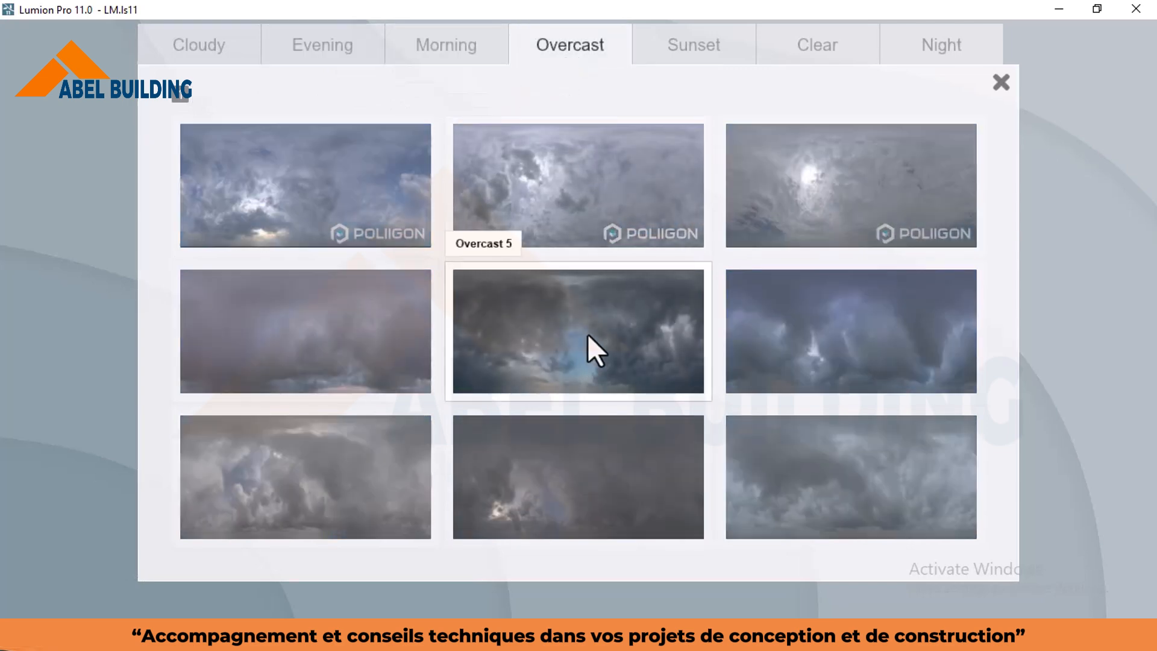
click(588, 335)
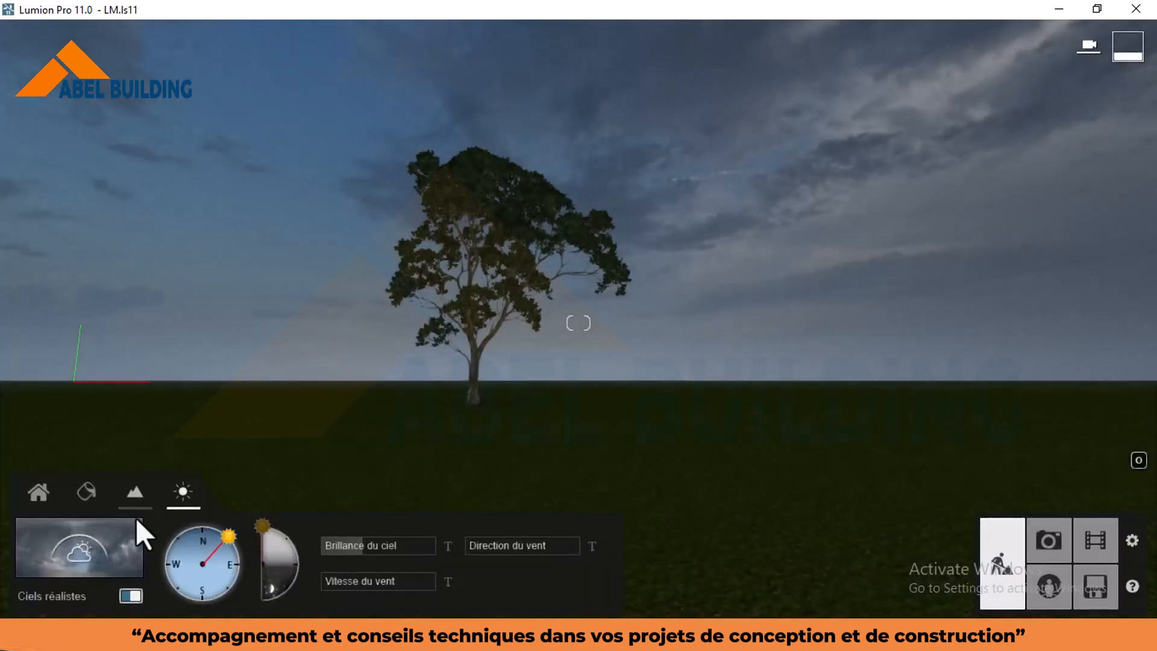
Step: Try the sixth and the ninth overcast skies and turn the sun's orientation to just west of north
click(138, 521)
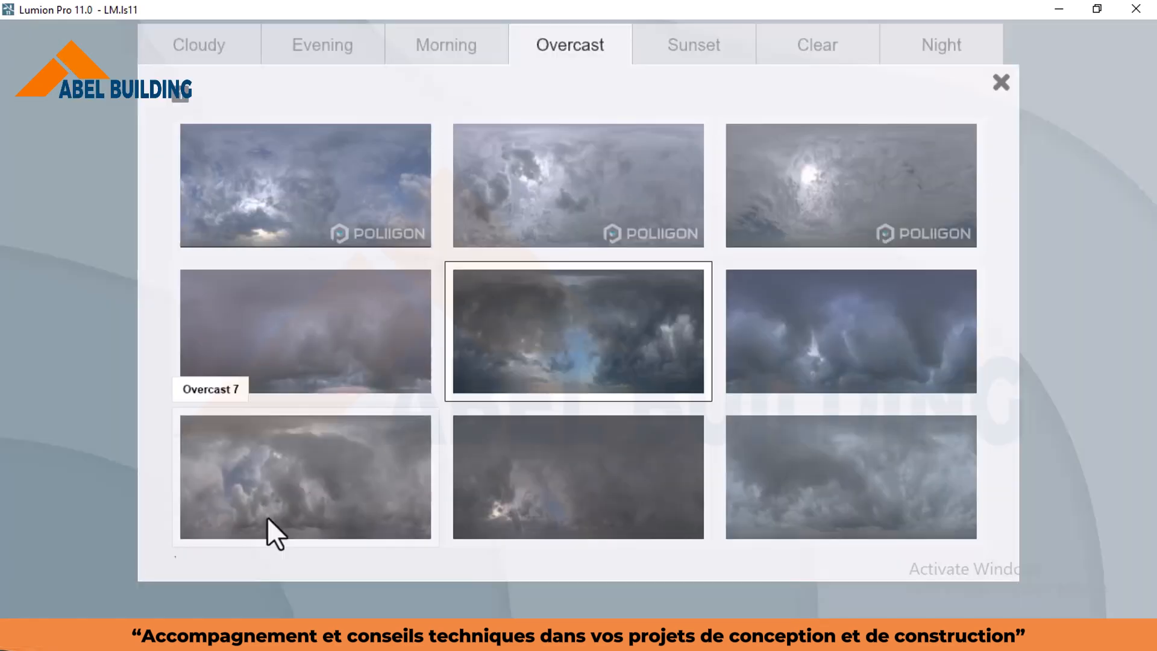
click(856, 377)
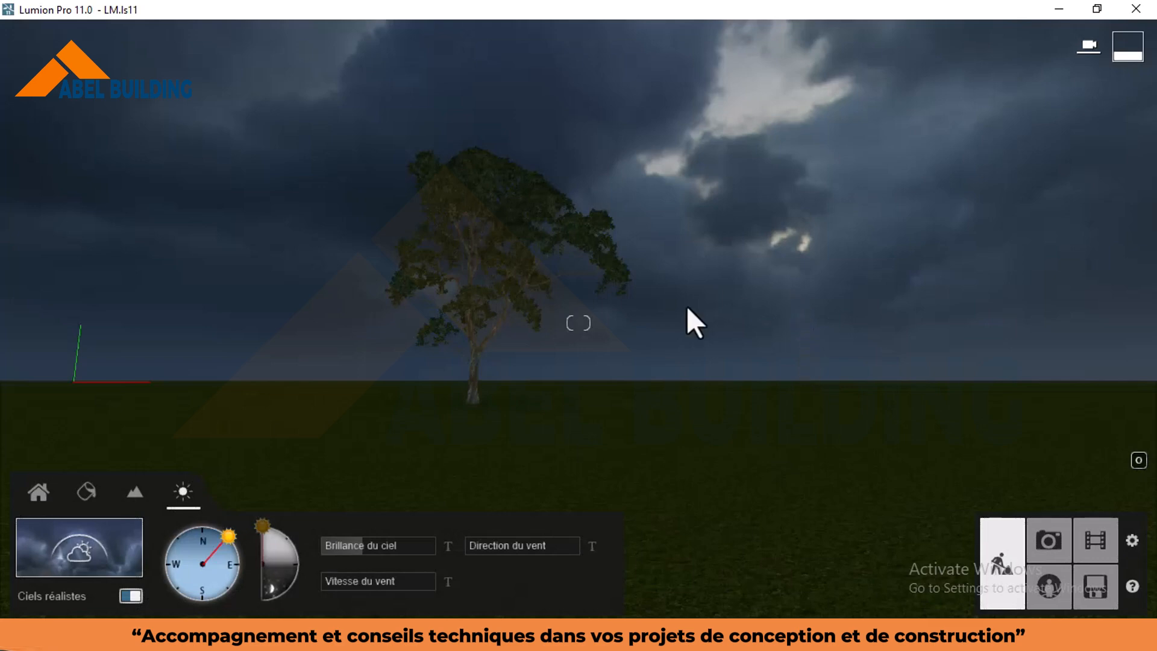
click(117, 555)
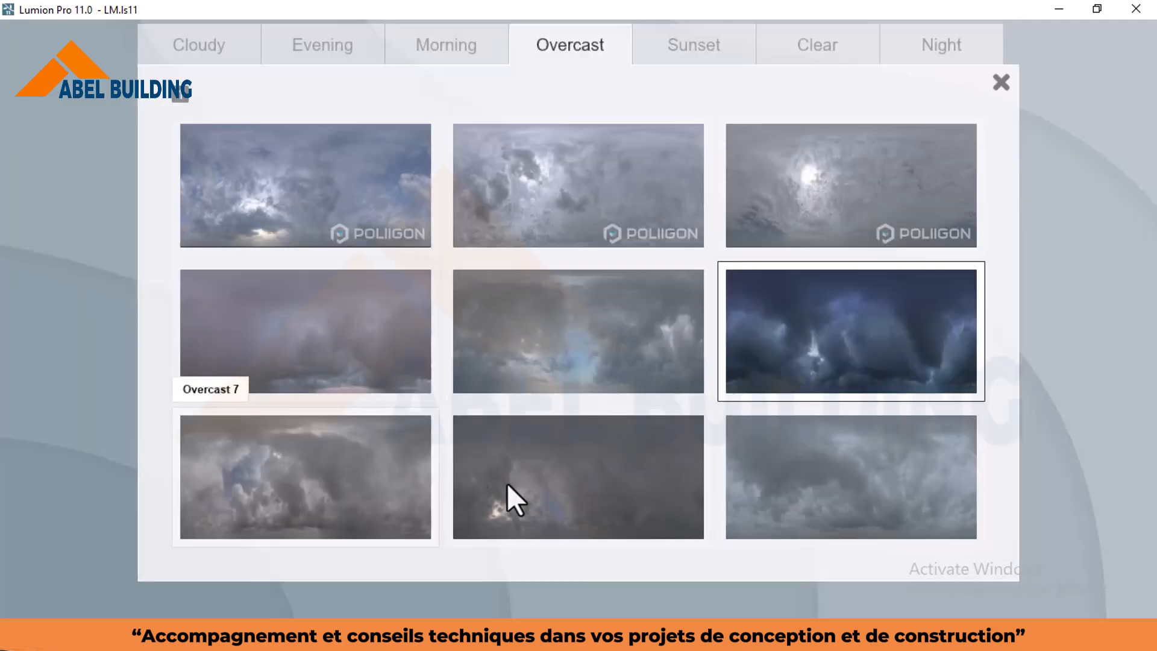
click(774, 485)
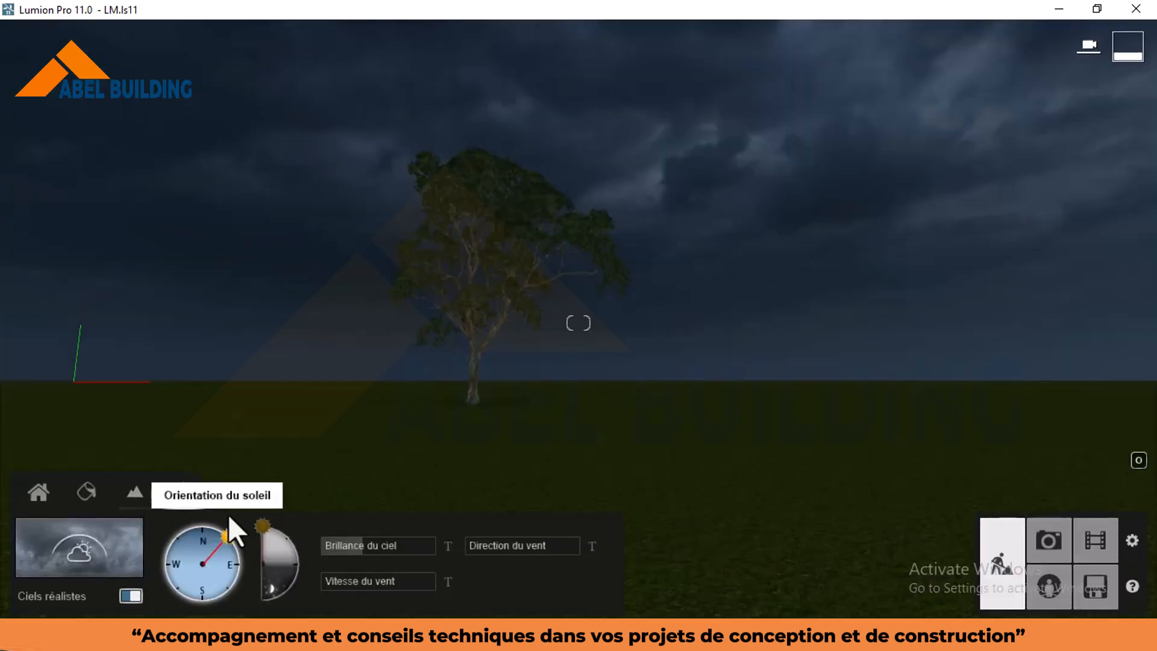
drag(228, 516, 193, 540)
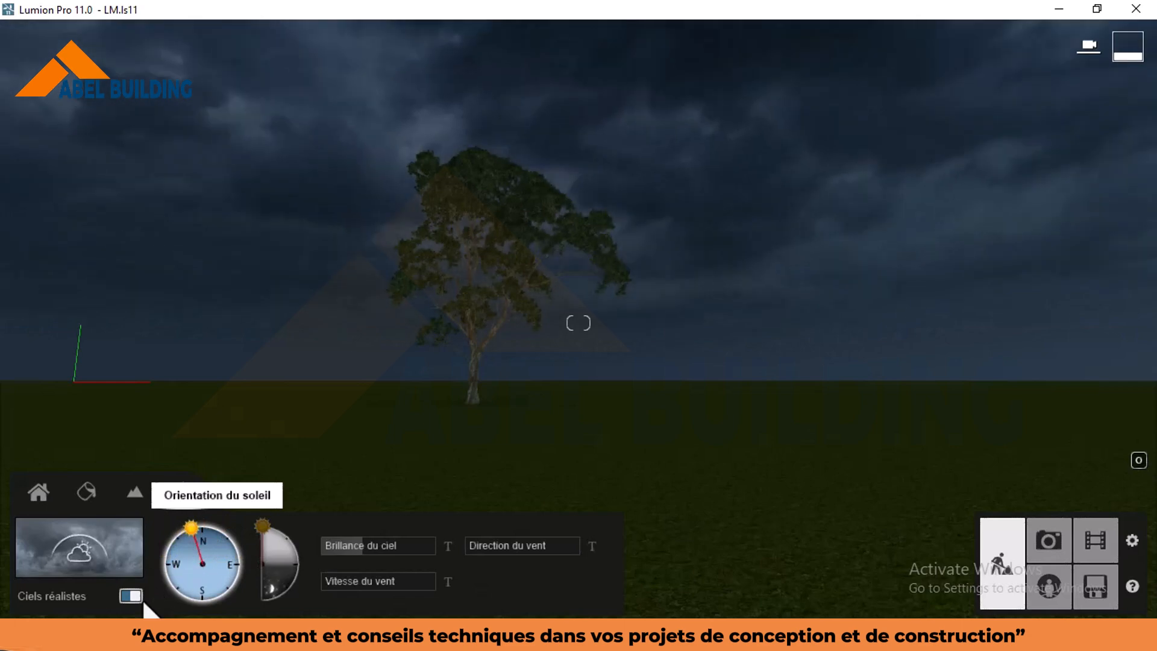
Step: Turn off realistic skies and apply the ninth cloud style
click(130, 595)
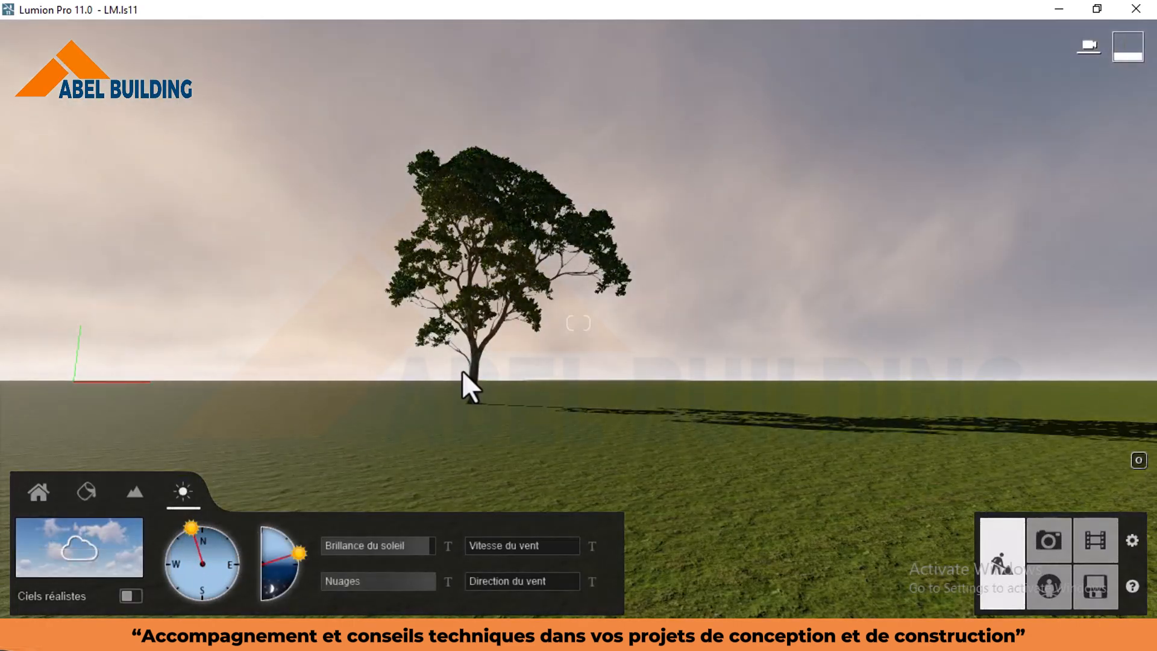
click(52, 558)
click(814, 481)
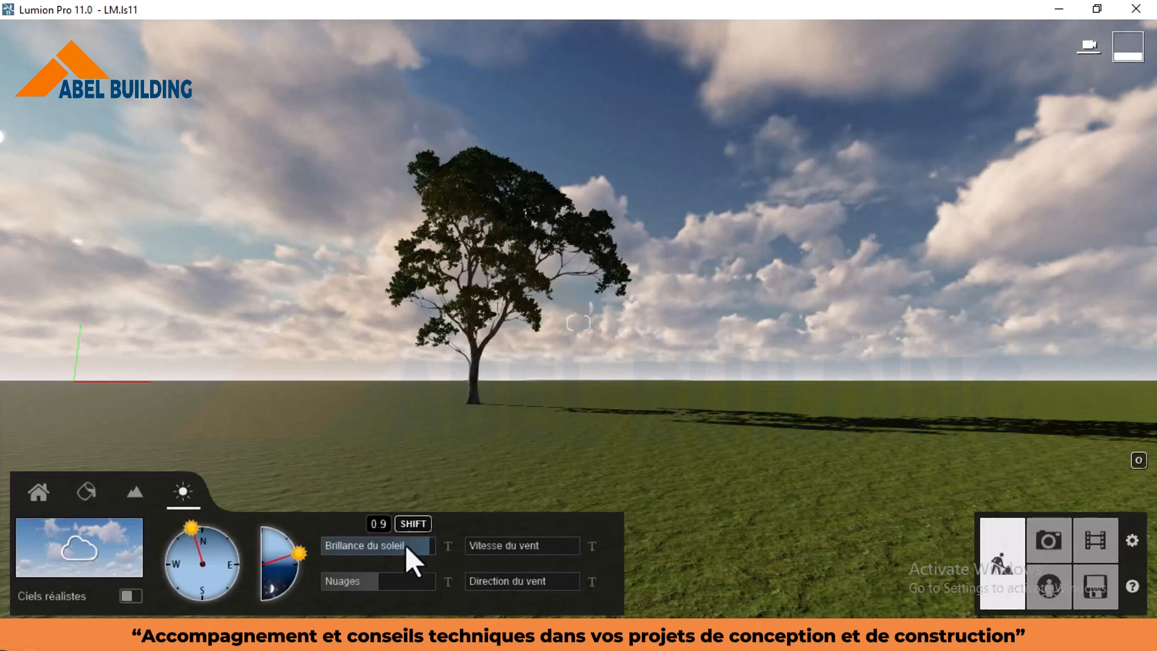
Step: Raise the sun's height slightly and turn its orientation to the south-southeast
drag(297, 552, 296, 545)
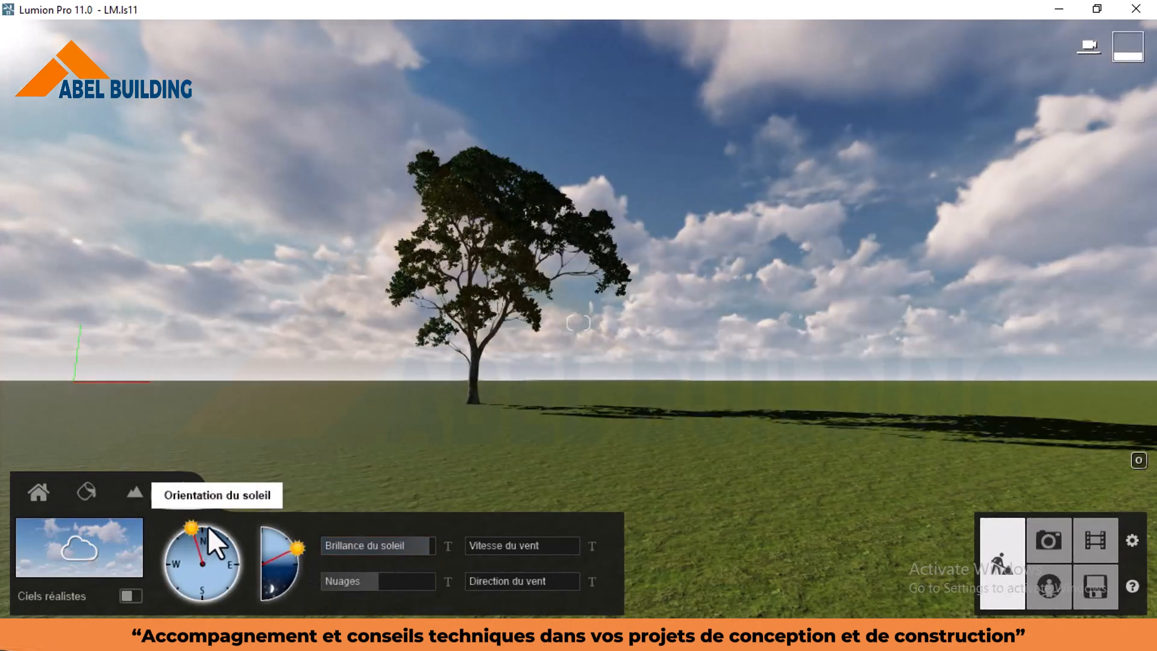
mouse_move(207, 526)
mouse_down()
mouse_move(254, 553)
mouse_move(251, 579)
mouse_move(225, 596)
mouse_up()
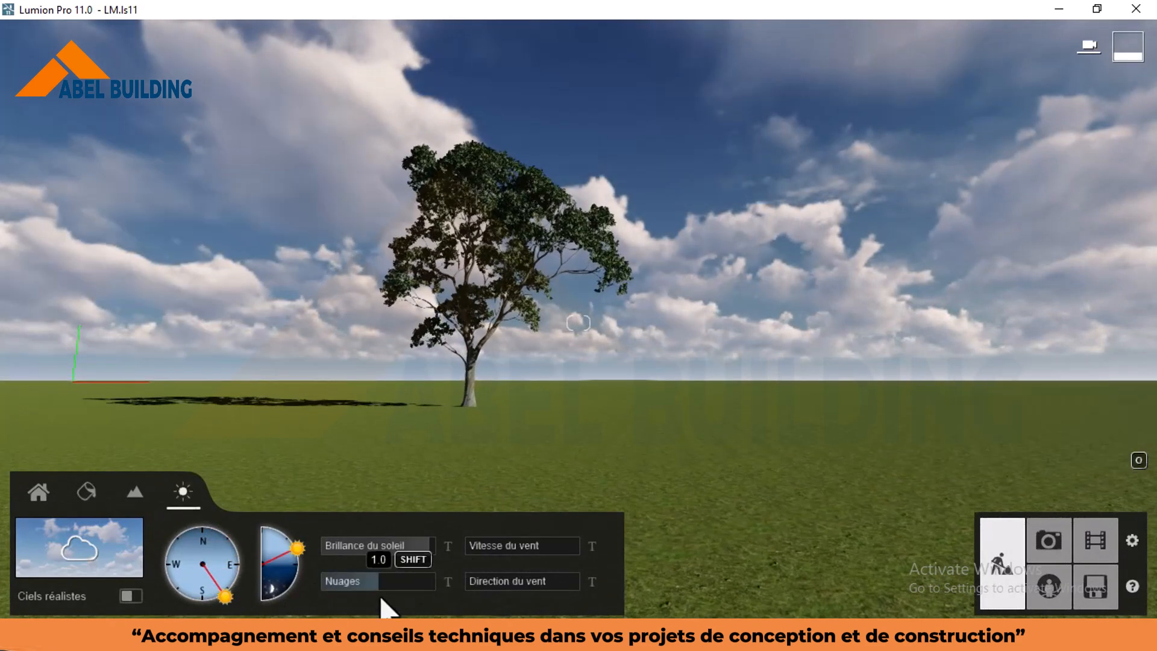
Step: Reduce the cloud amount to 0.7 and set the wind speed and direction to their minimum
mouse_move(369, 590)
mouse_down()
mouse_move(385, 586)
mouse_move(361, 589)
mouse_up()
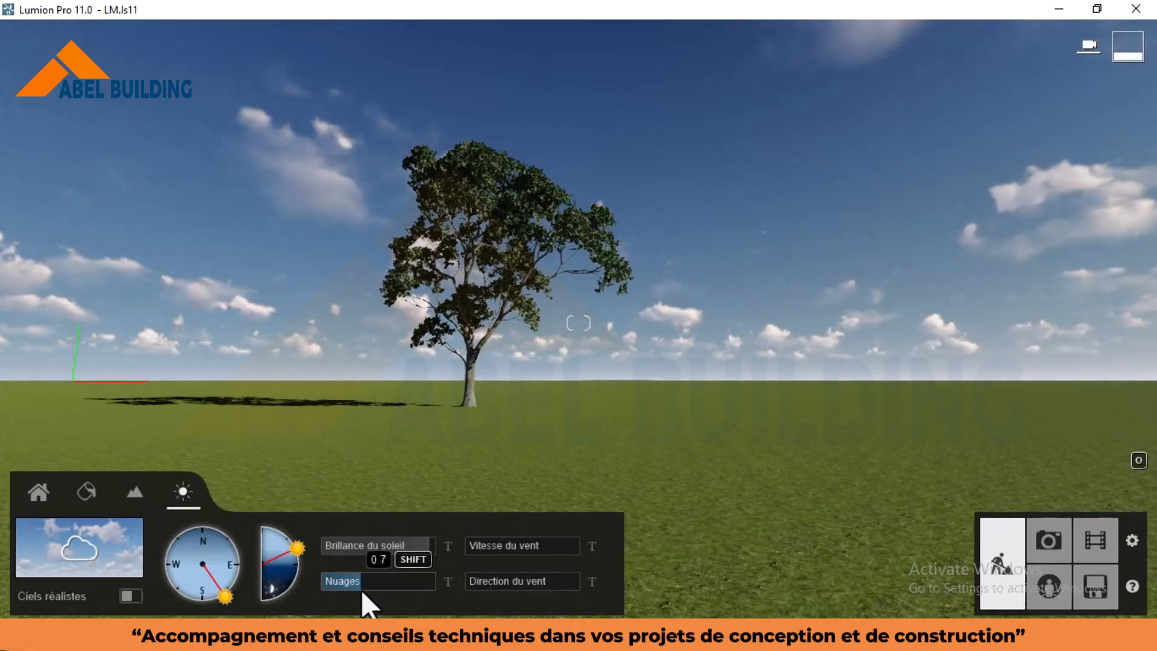
mouse_move(503, 541)
drag(502, 540, 433, 547)
drag(504, 576, 446, 588)
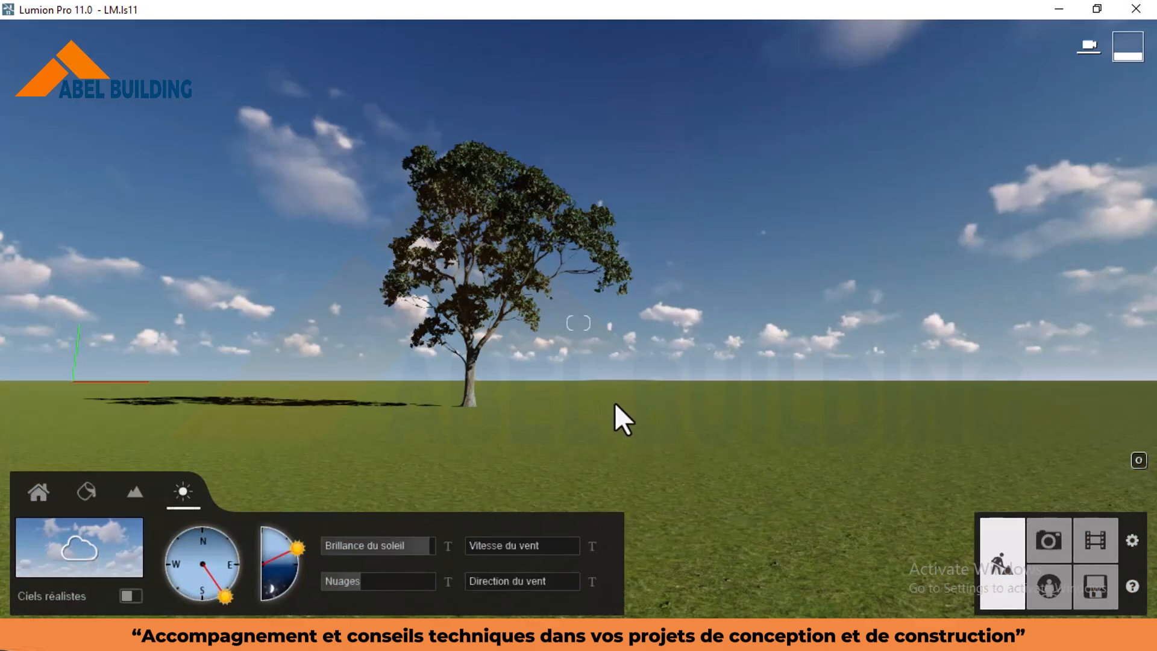
right_drag(614, 419, 399, 469)
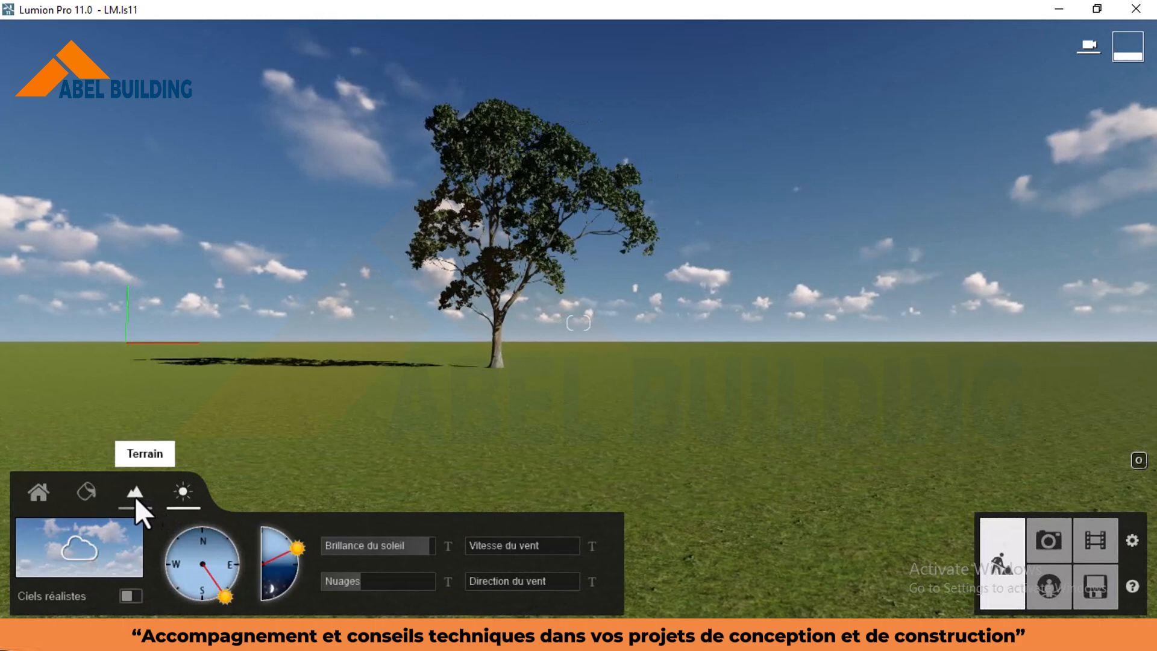
Step: Choose the second, turquoise water type and place a body of water on the grass in front of the tree
click(134, 496)
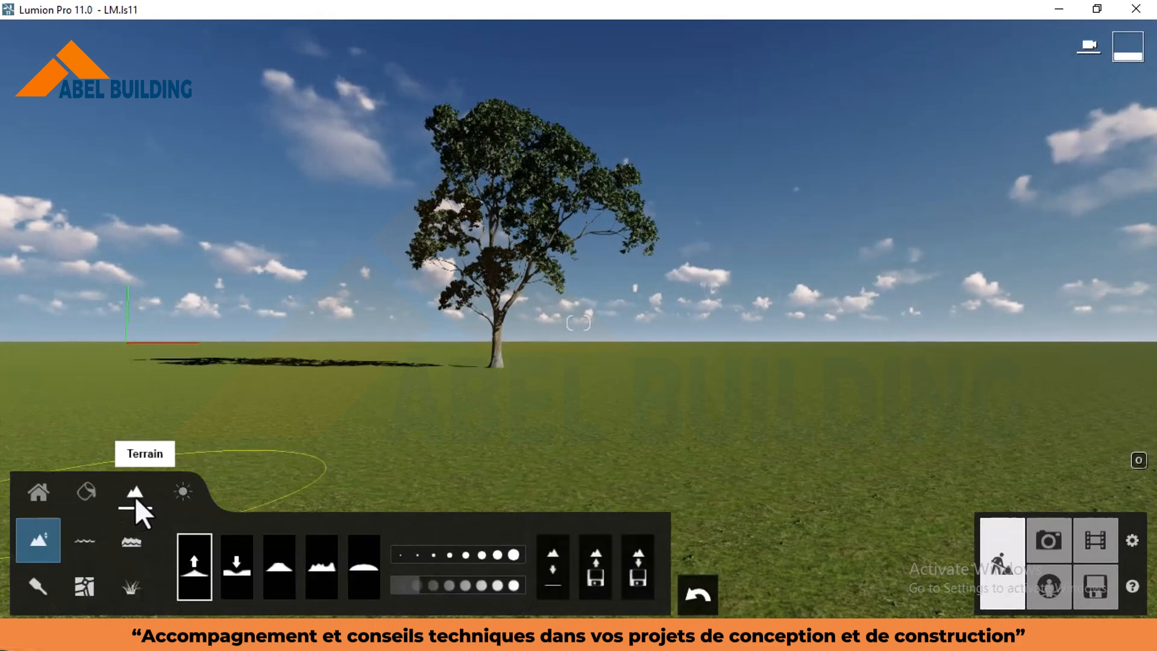
click(87, 540)
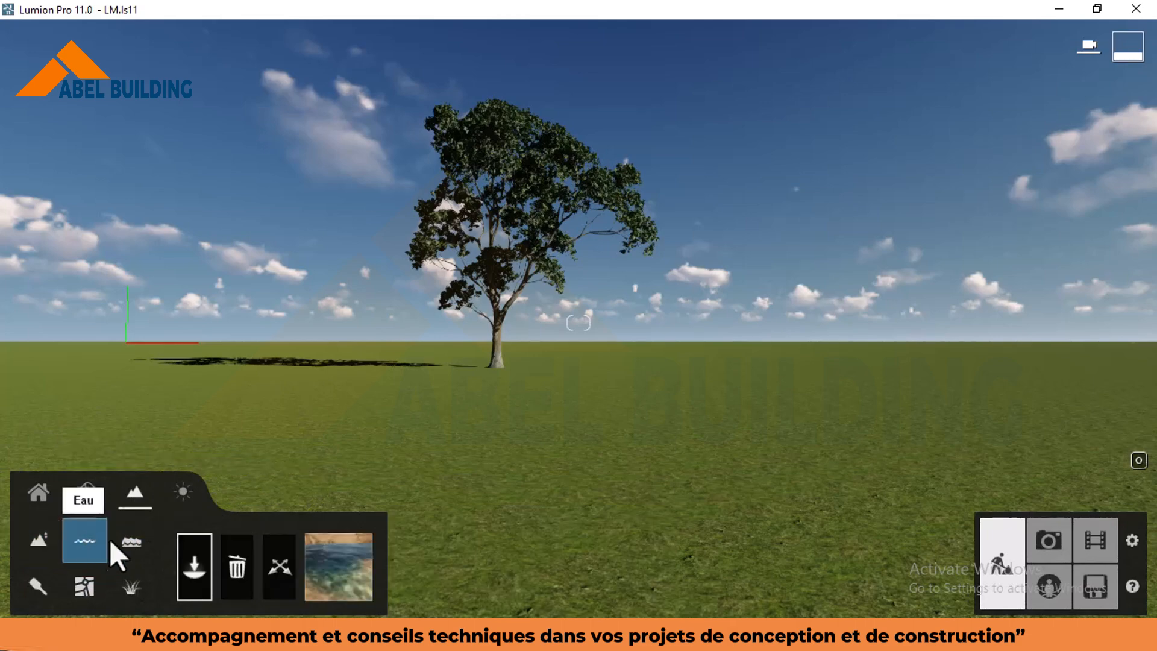
click(279, 566)
click(346, 570)
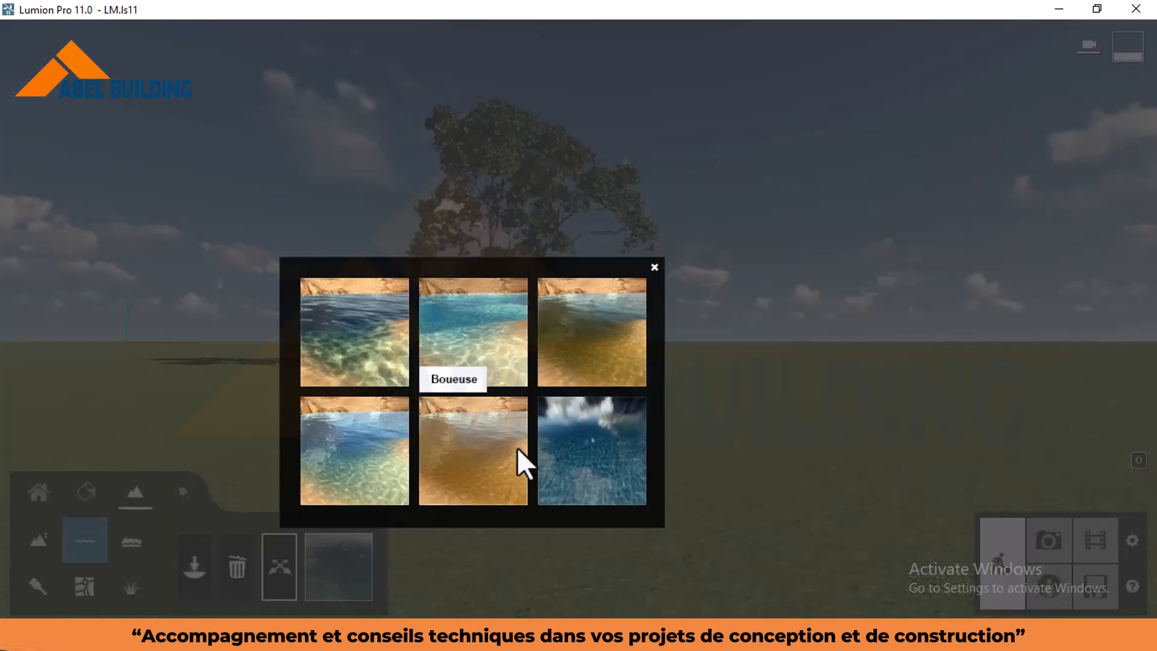
click(479, 335)
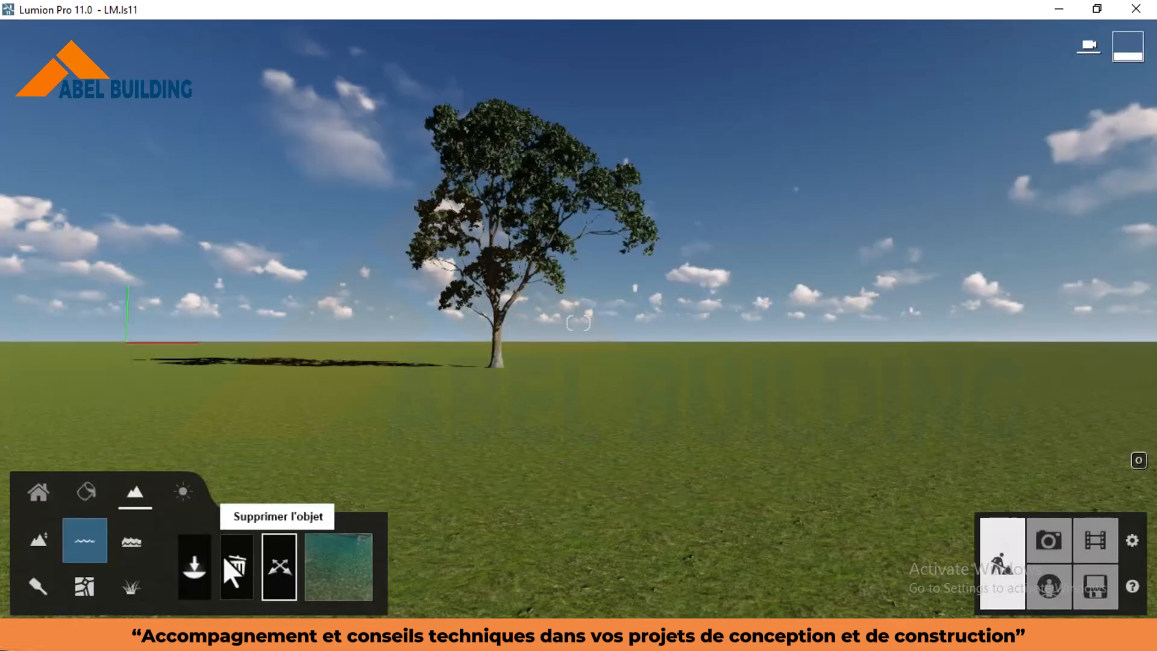
click(197, 565)
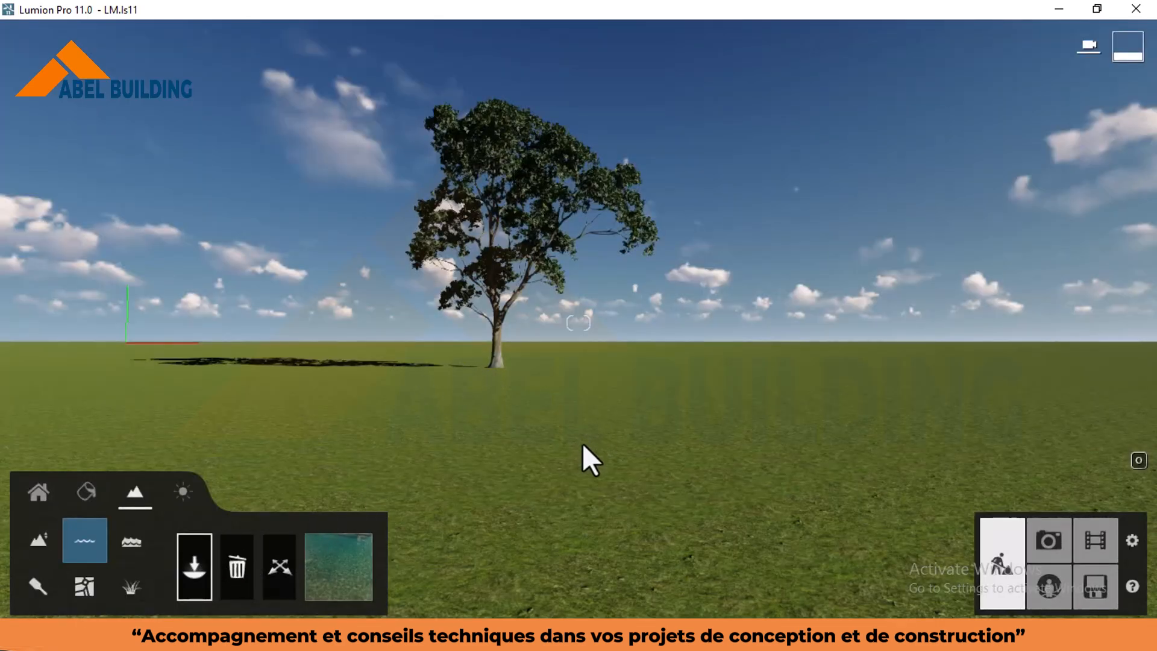
click(592, 463)
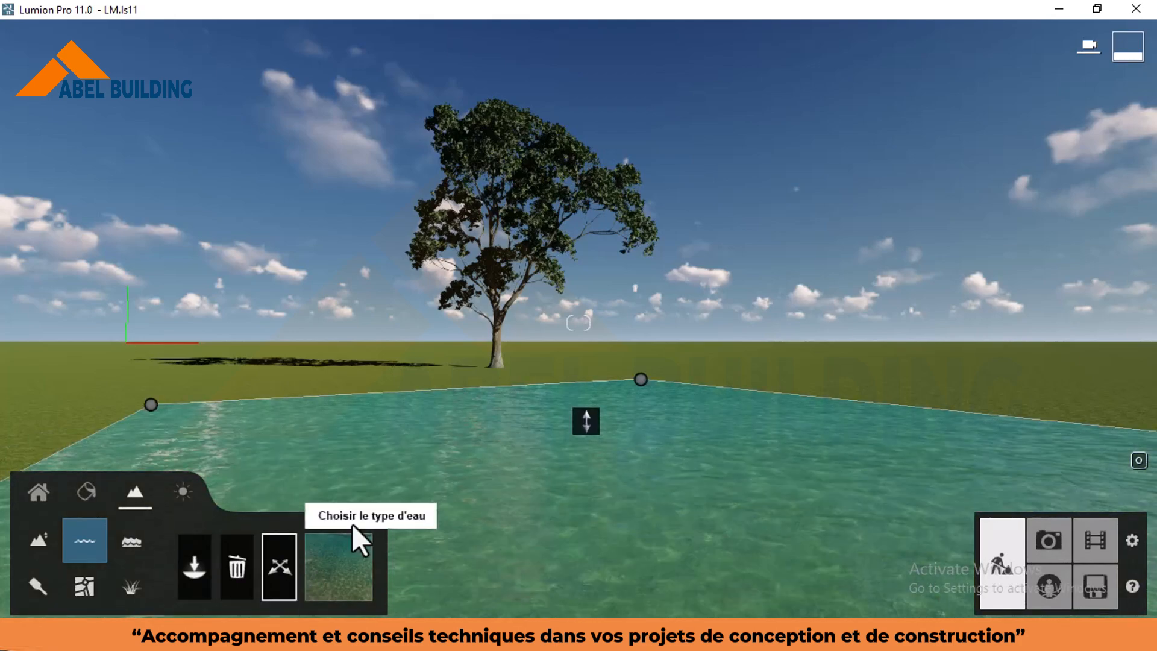
Step: Lower the water surface slightly and shift its far corner, and delete the body of water
mouse_move(589, 426)
mouse_down()
mouse_move(579, 405)
mouse_move(592, 465)
mouse_move(597, 435)
mouse_up()
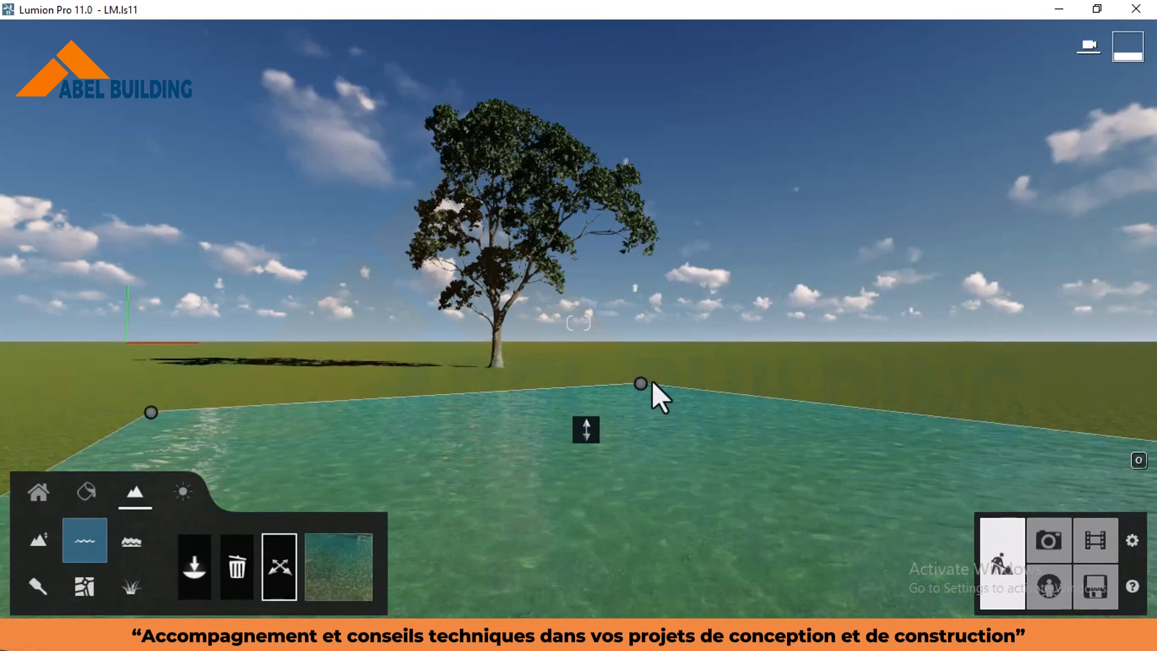
drag(639, 384, 607, 388)
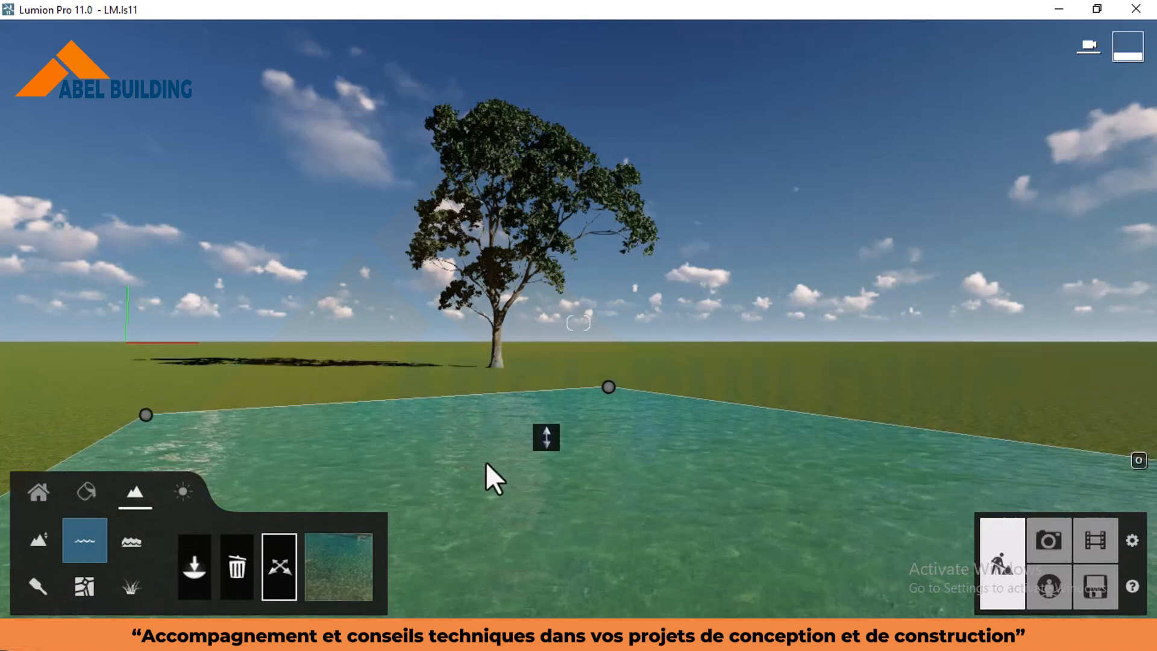
mouse_move(553, 448)
mouse_down()
mouse_move(612, 464)
mouse_move(578, 491)
mouse_move(570, 455)
mouse_up()
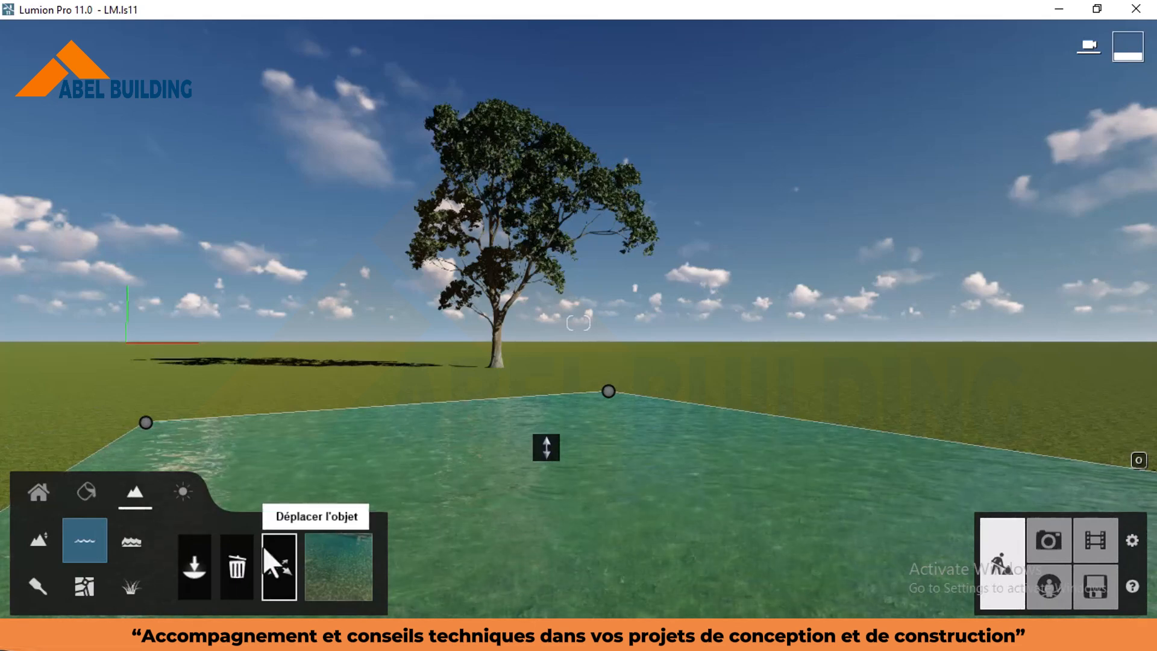
click(237, 565)
click(545, 447)
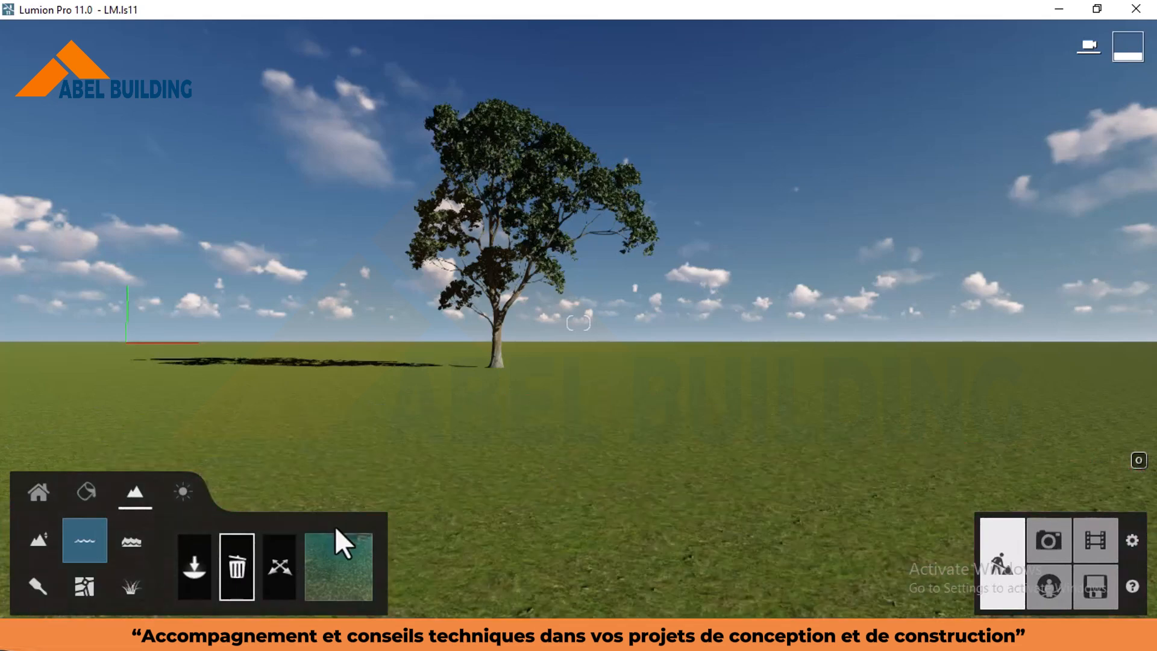
Step: Turn on the ocean and try a deep blue as its first colour, returning it to light blue
click(129, 540)
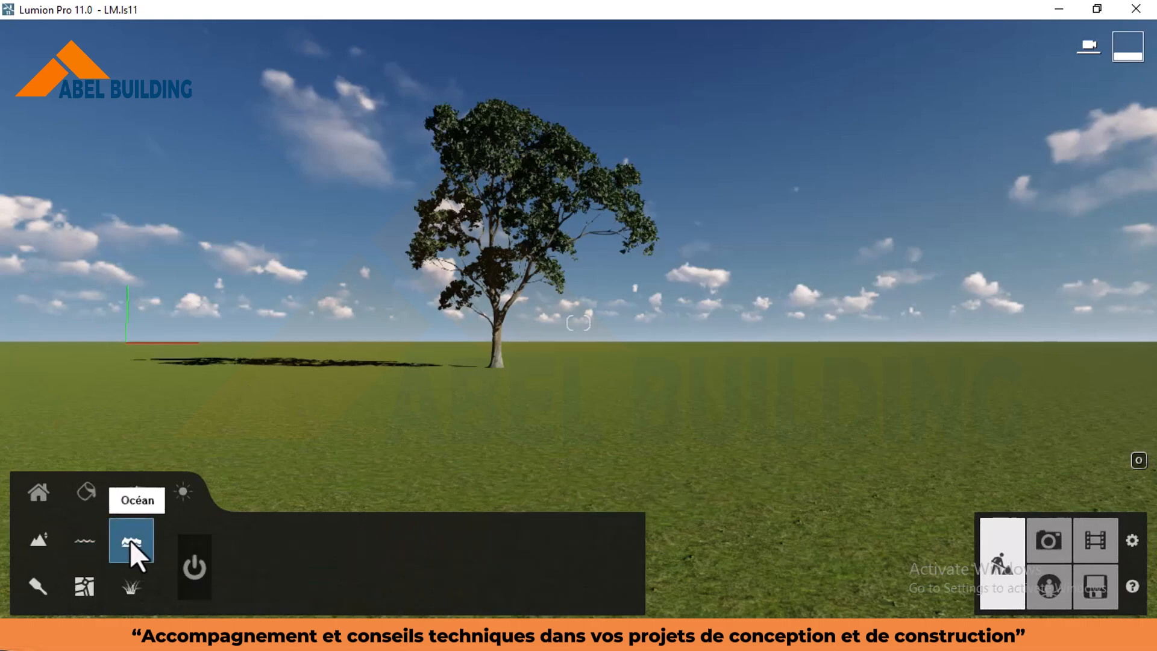
click(194, 566)
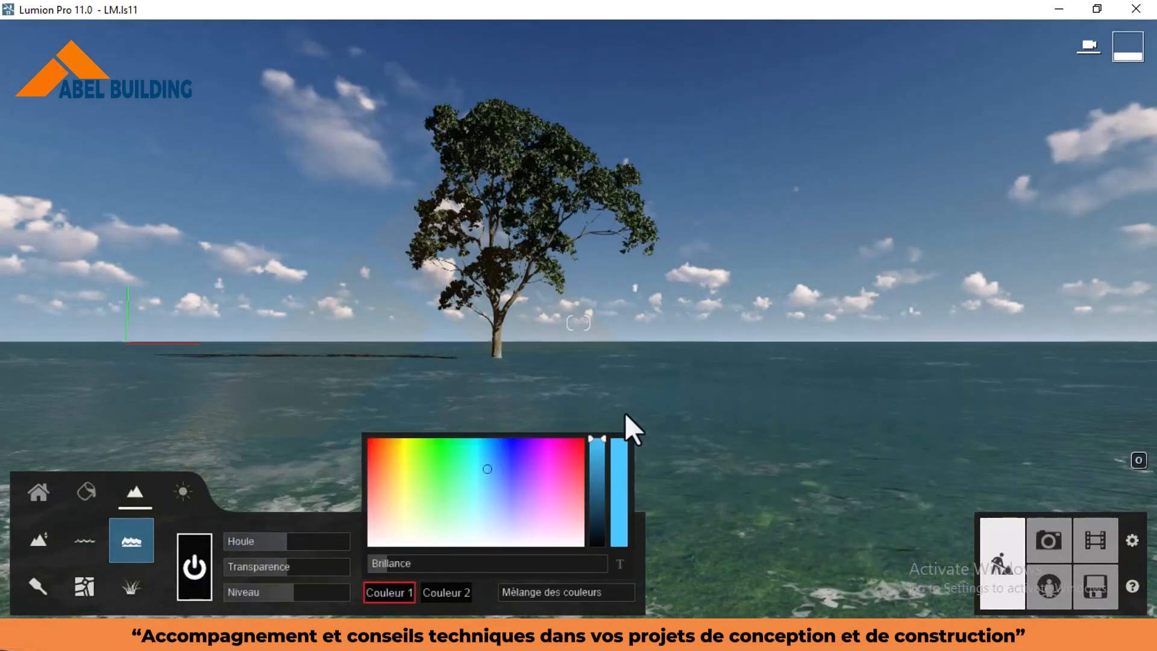
right_drag(625, 413, 679, 387)
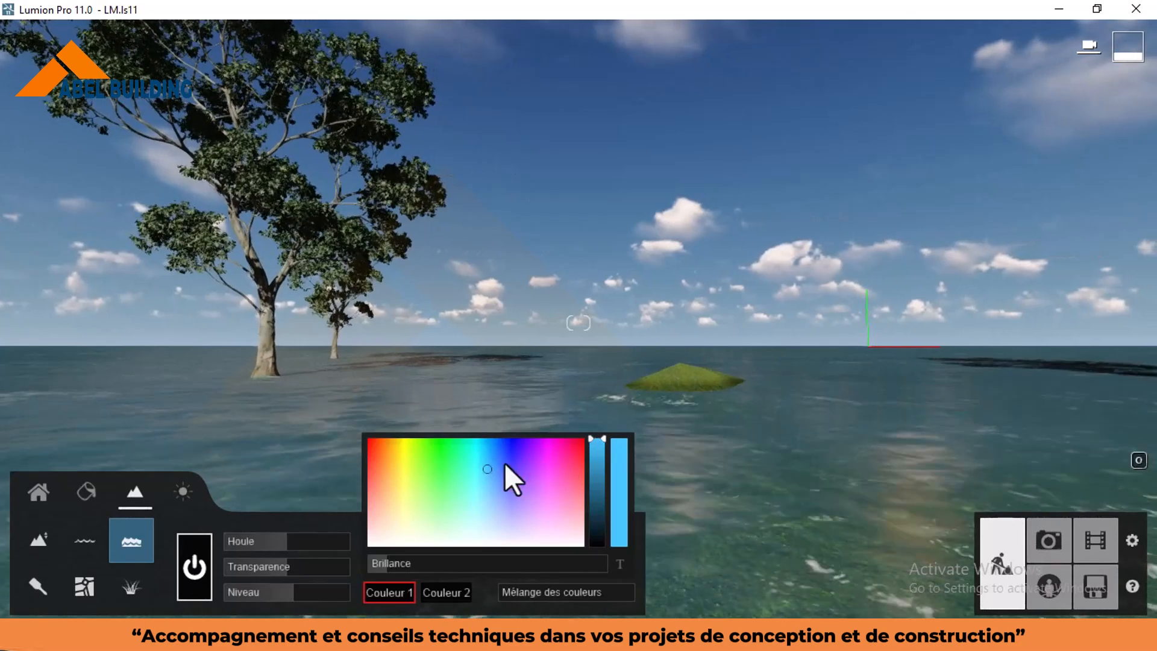
click(513, 445)
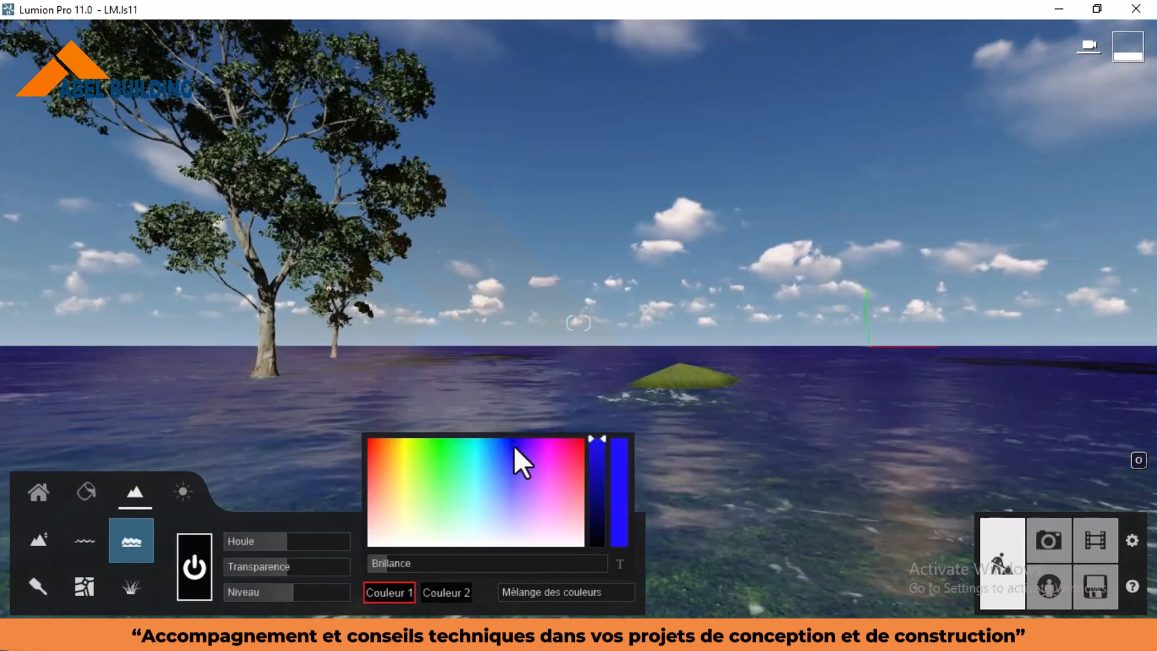
mouse_move(514, 447)
mouse_down()
mouse_move(493, 480)
mouse_move(486, 468)
mouse_up()
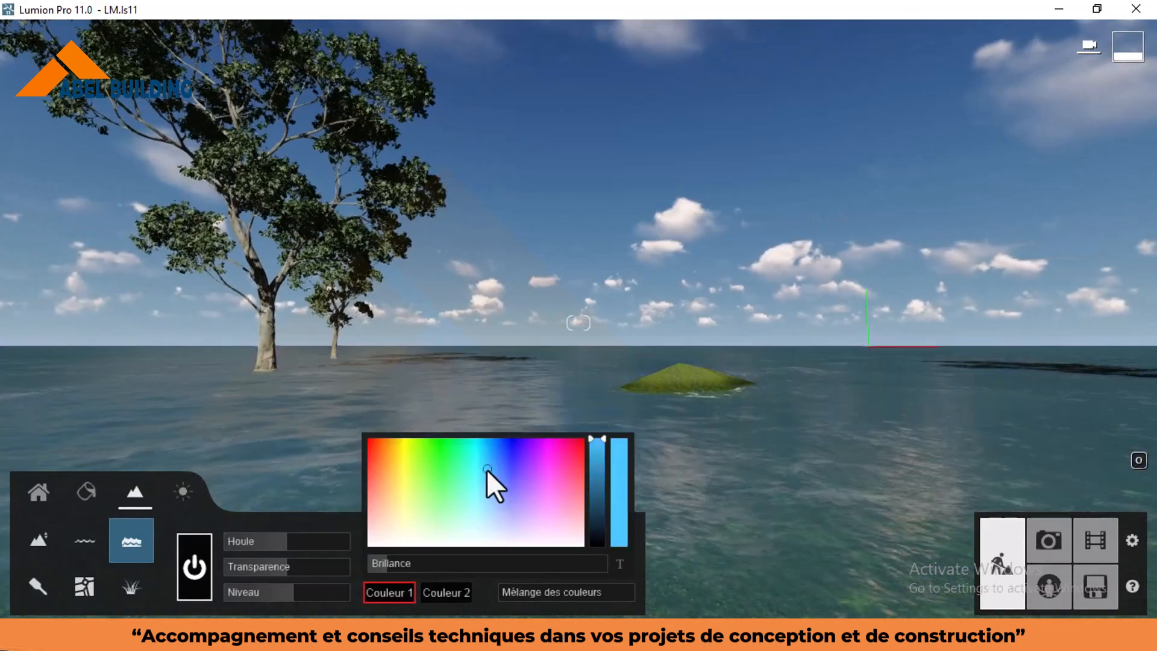
Step: Set the ocean's brightness to minimum and transparency to maximum, raise the swell slightly, and keep the water level at about half
drag(392, 564, 355, 564)
drag(283, 538, 504, 581)
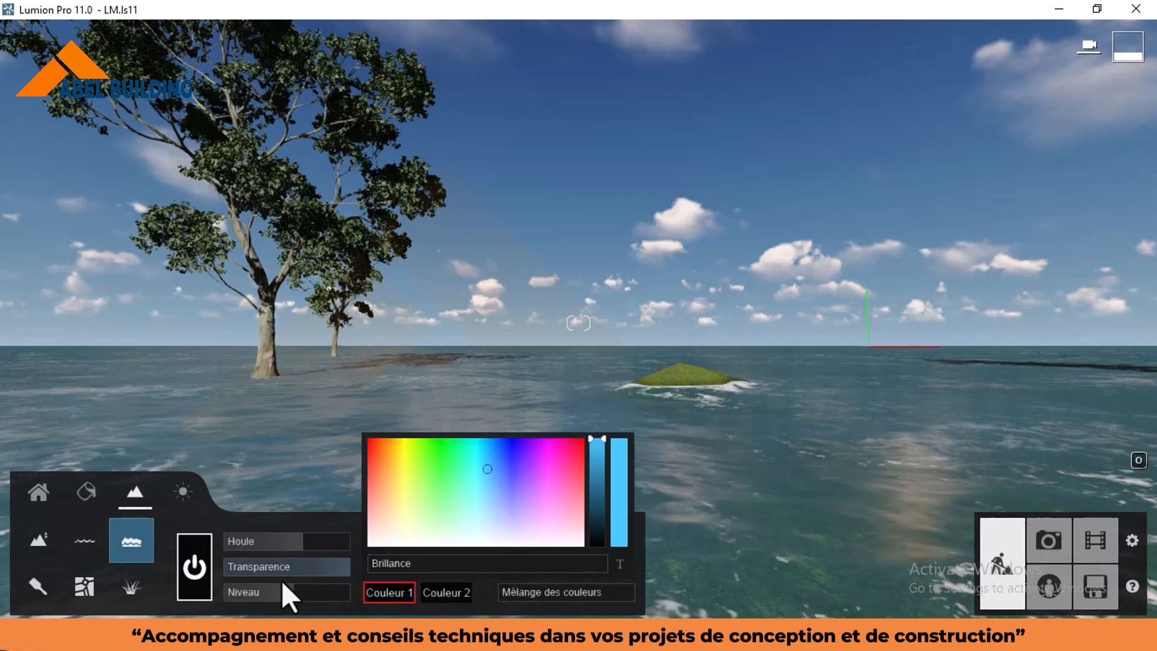
mouse_move(281, 581)
mouse_down()
mouse_move(286, 589)
mouse_move(219, 586)
mouse_move(381, 588)
mouse_move(295, 596)
mouse_up()
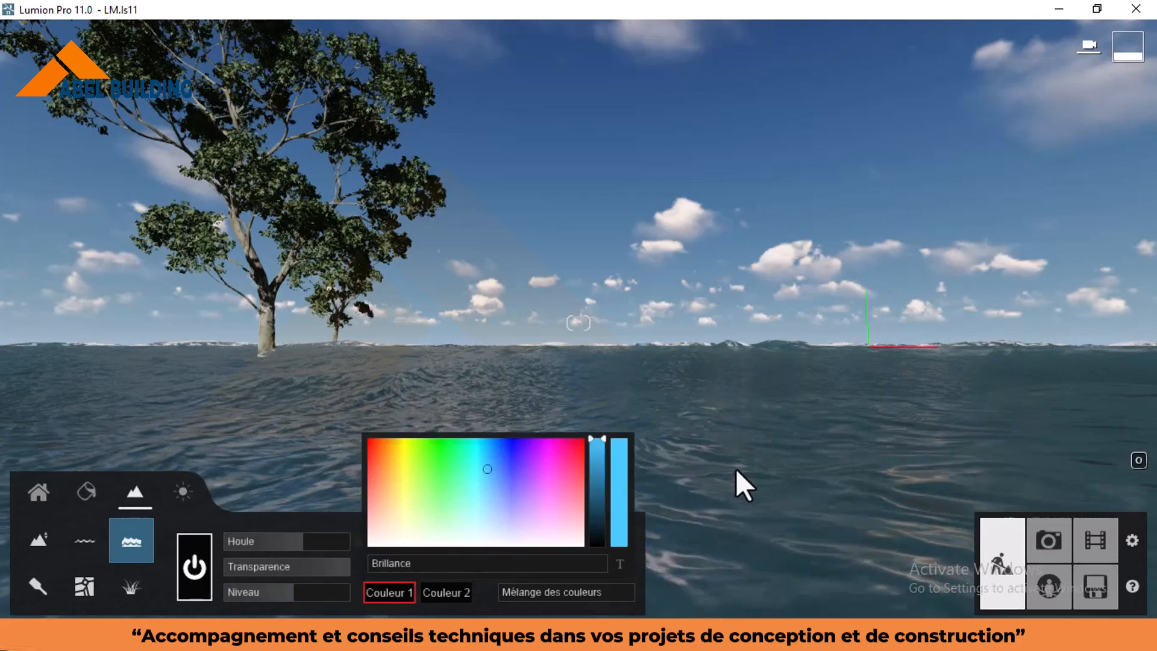
right_drag(741, 462, 680, 466)
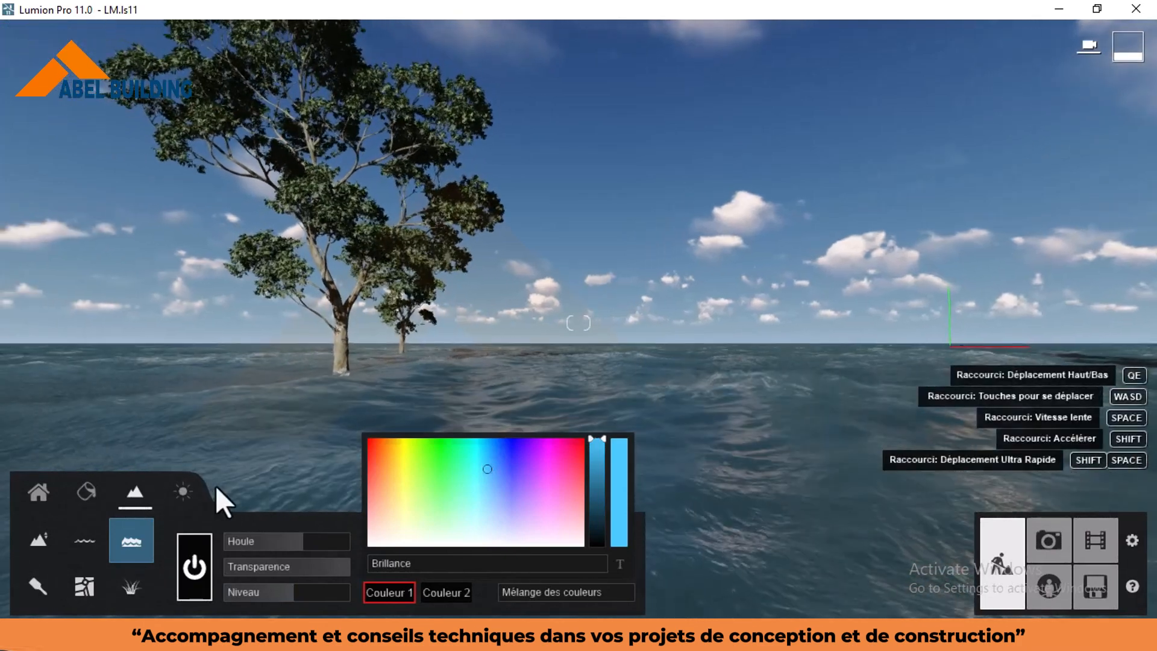
Step: Turn off the ocean to bring back the grass terrain
click(39, 584)
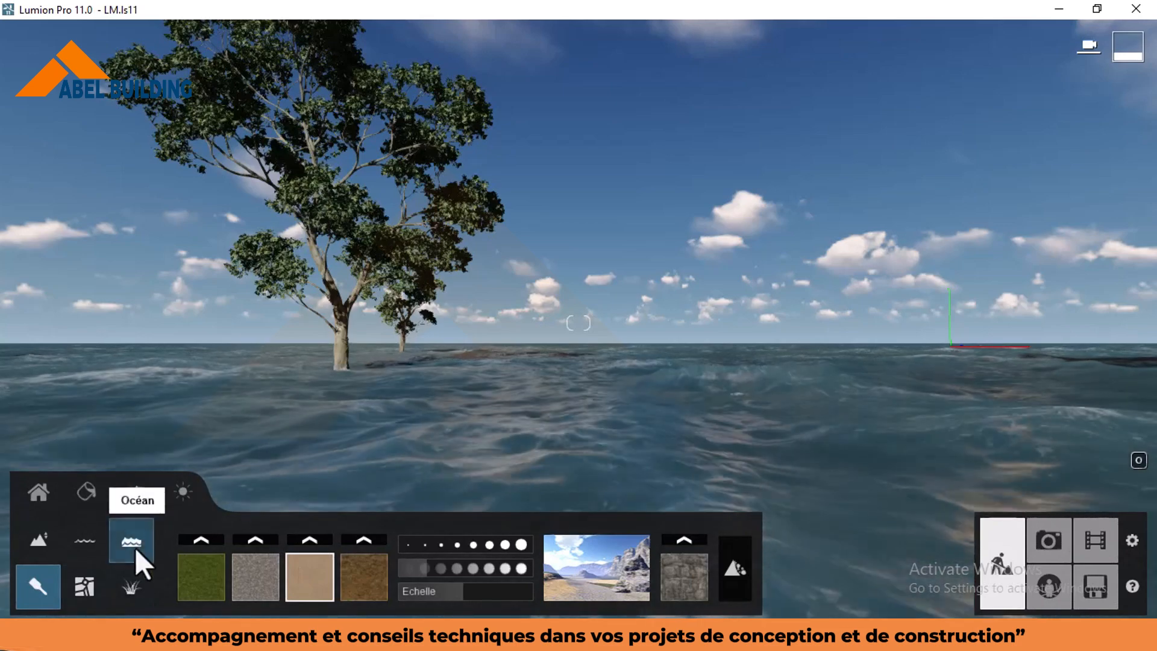
right_drag(766, 380, 651, 398)
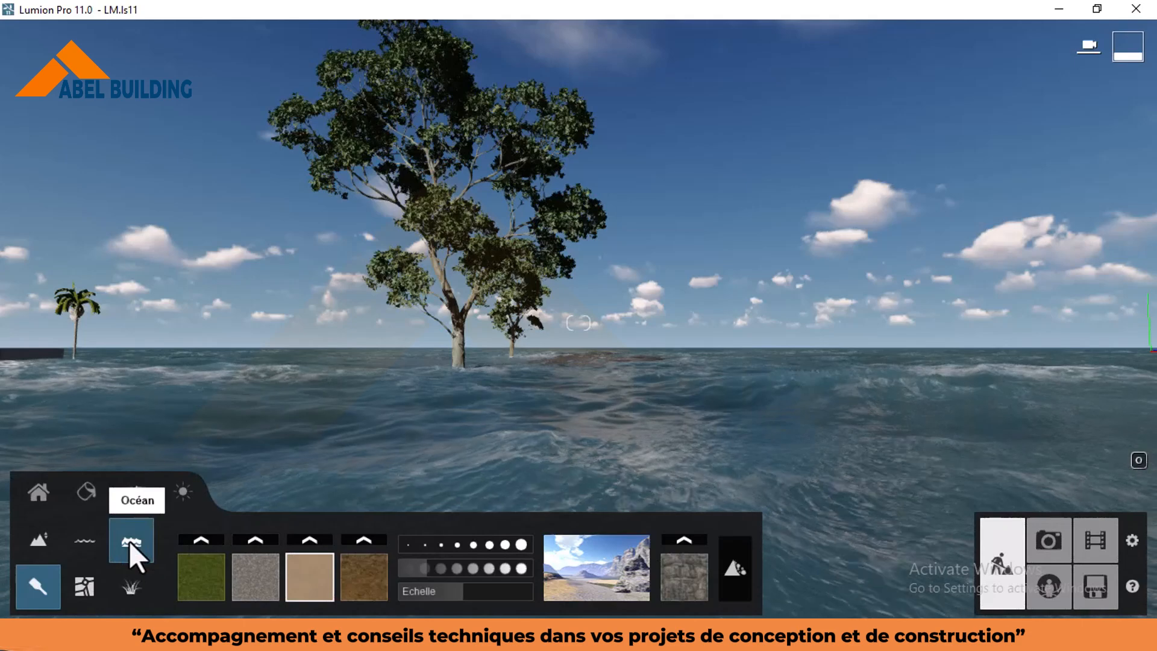
click(132, 541)
click(191, 571)
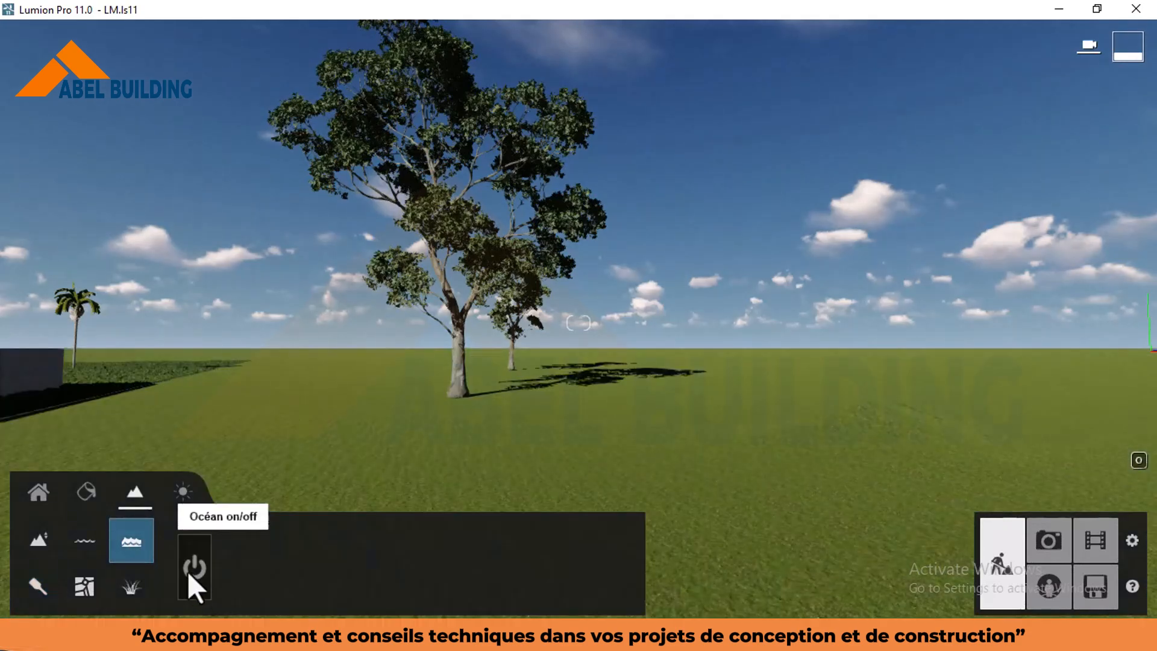
Step: Enlarge the terrain paint brush, raise the texture scale, and paint the sandy texture over the grass in front of the tree
click(37, 580)
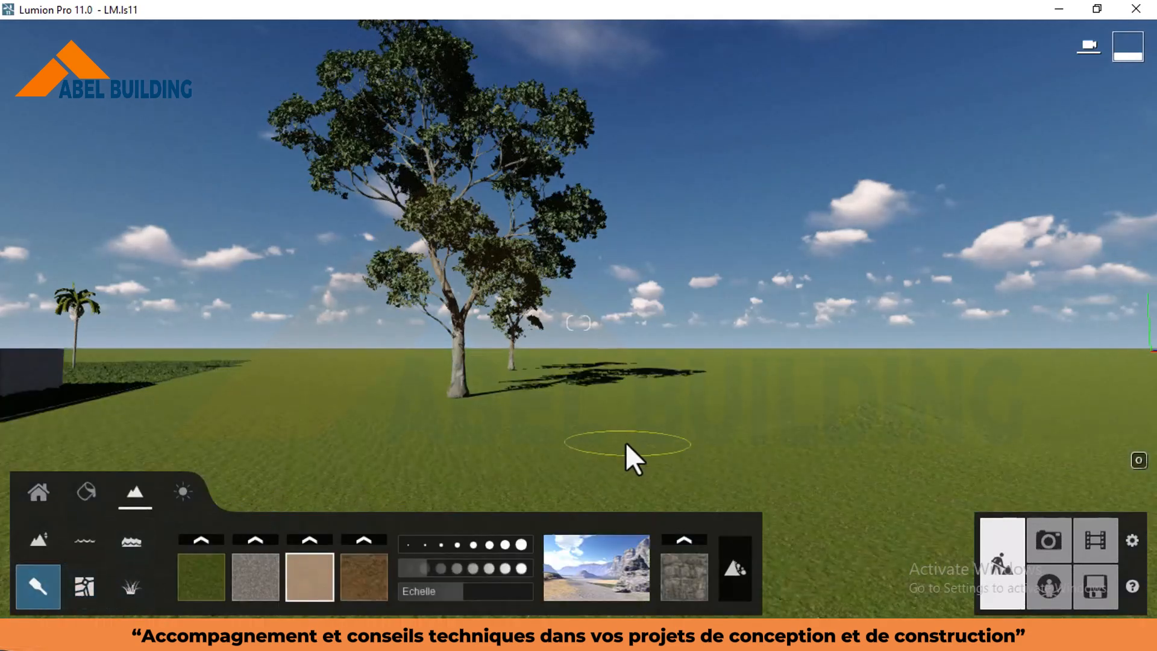
mouse_move(626, 441)
right_down()
mouse_move(687, 455)
mouse_move(690, 472)
right_up()
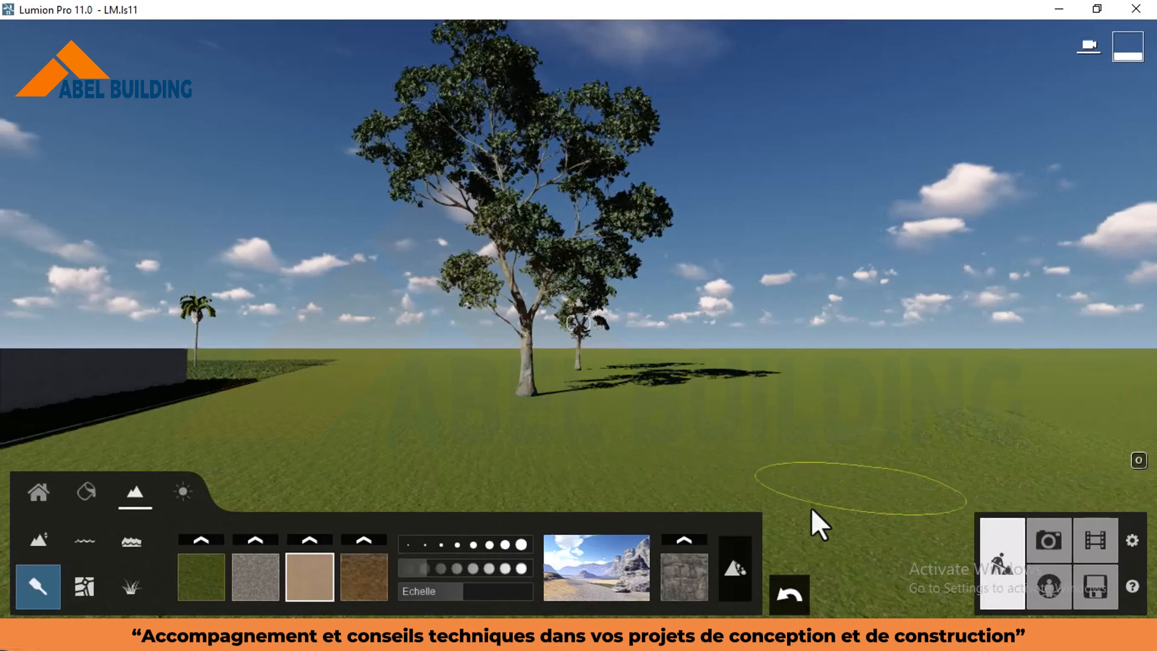
right_drag(512, 469, 519, 509)
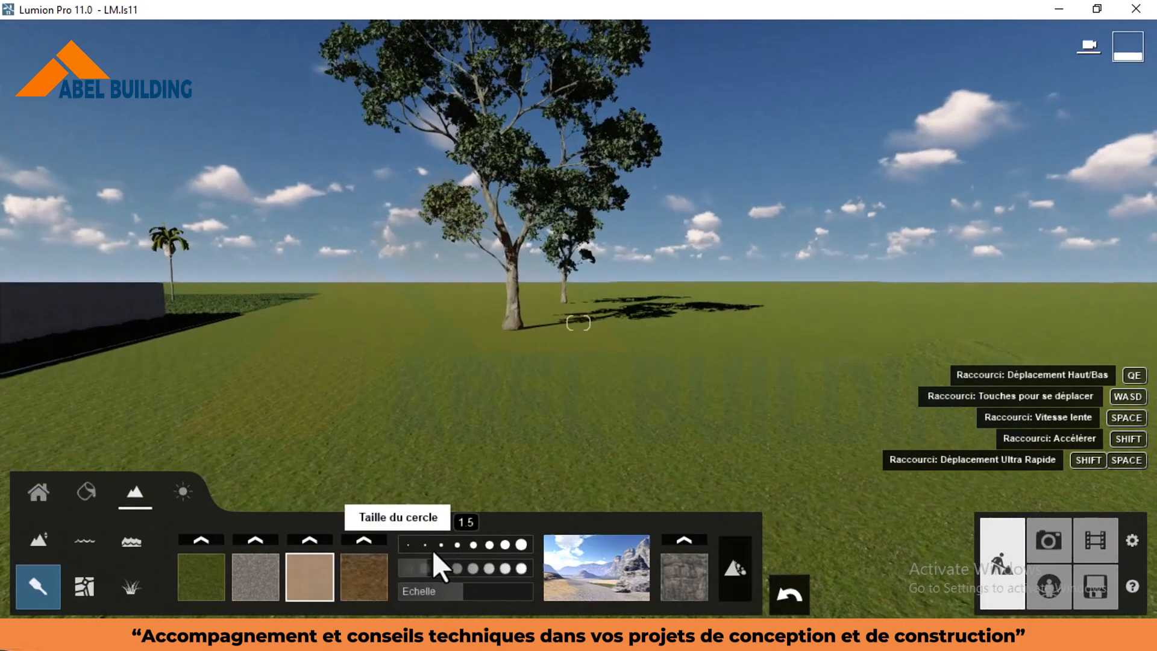
mouse_move(432, 547)
mouse_down()
mouse_move(447, 542)
mouse_move(436, 566)
mouse_move(516, 568)
mouse_move(459, 592)
mouse_move(489, 592)
mouse_up()
mouse_move(635, 431)
mouse_down()
mouse_move(758, 391)
mouse_move(682, 328)
mouse_move(434, 348)
mouse_move(350, 336)
mouse_move(313, 344)
mouse_move(691, 334)
mouse_move(718, 348)
mouse_up()
Step: Paint patches of the brown soil texture and a large patch of grey gravel over the sandy ground
click(375, 579)
click(268, 577)
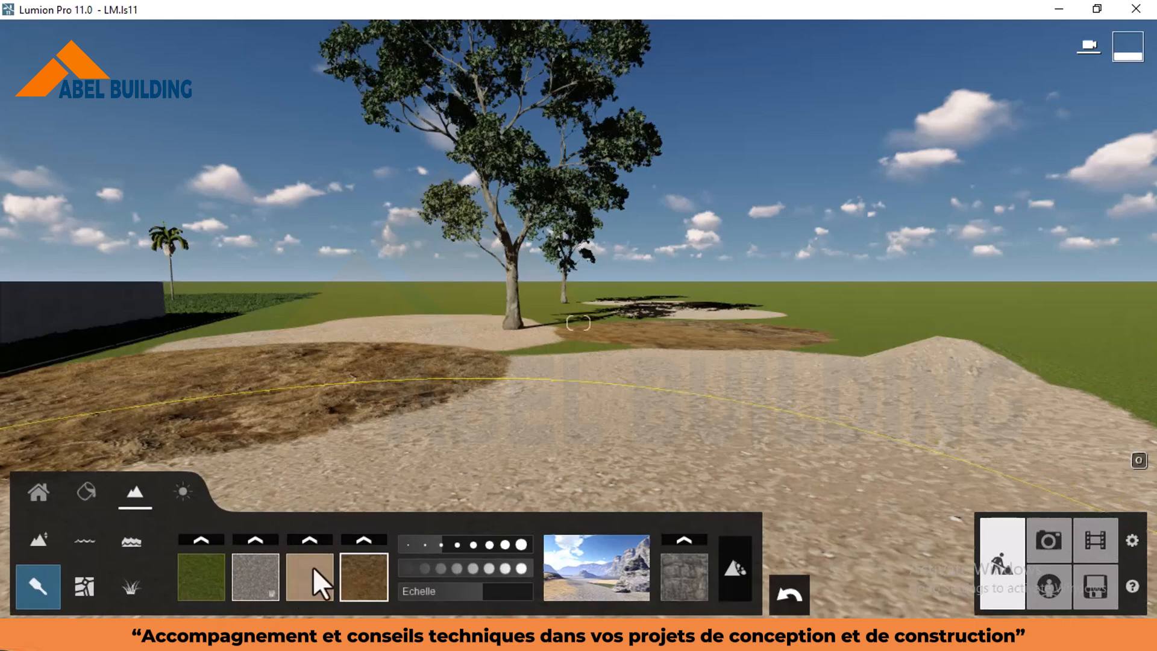
mouse_move(861, 374)
mouse_down()
mouse_move(687, 450)
mouse_move(529, 429)
mouse_up()
scroll(576, 392, down, 4)
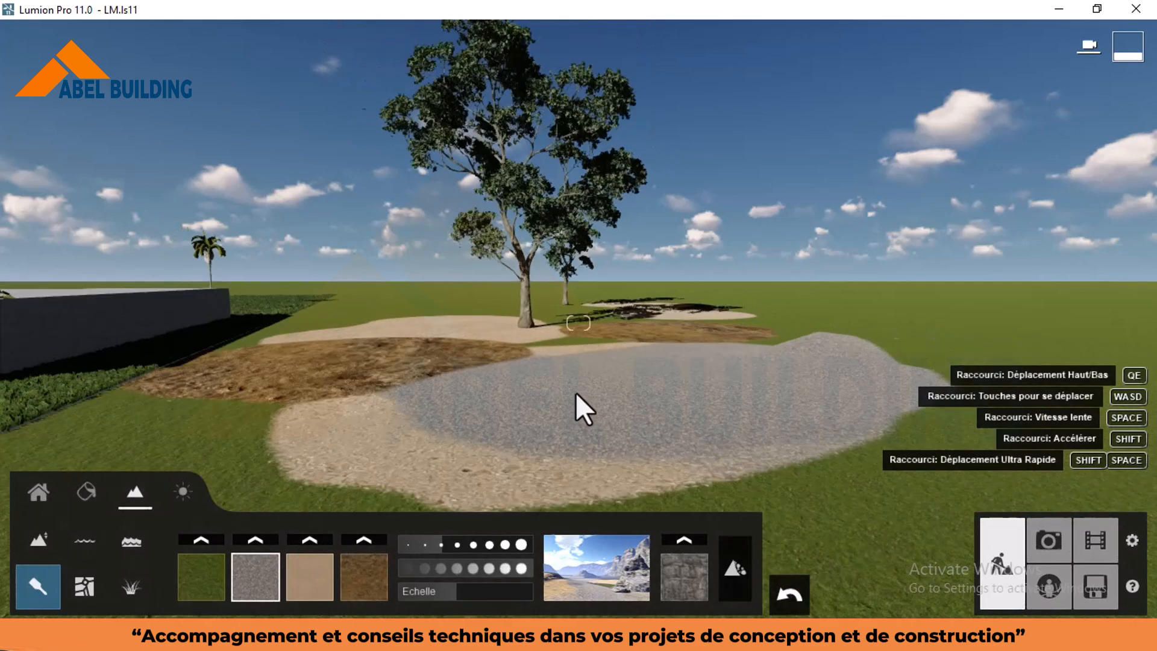
right_drag(576, 393, 560, 361)
scroll(514, 303, up, 3)
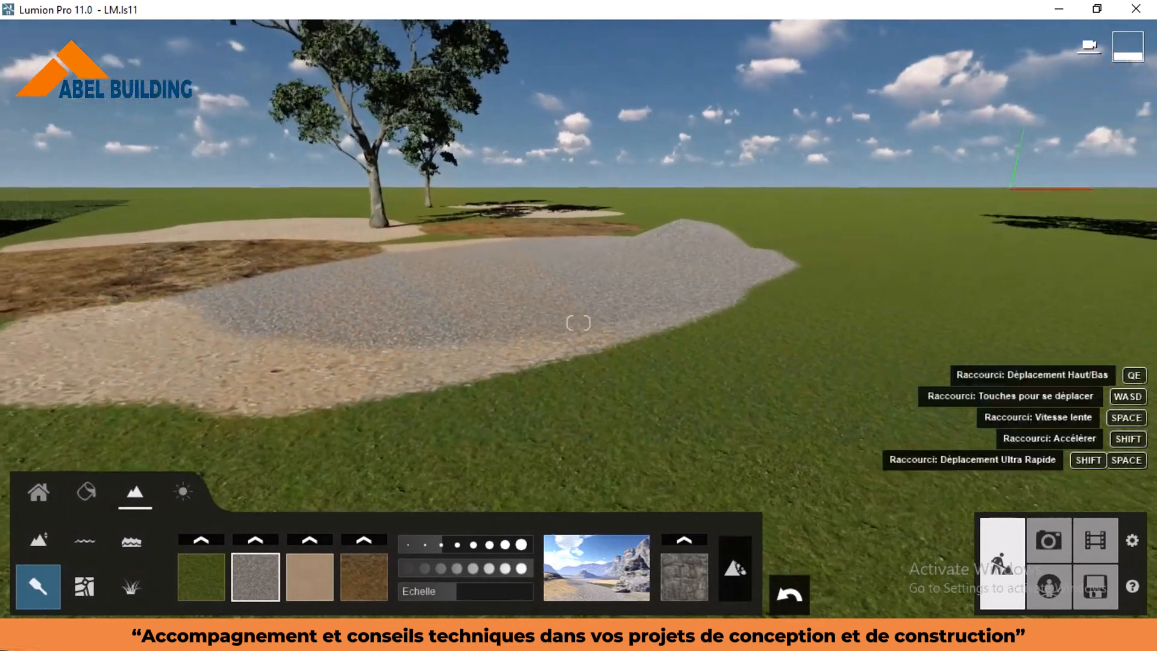
Step: Reduce the brush to its smallest size and paint winding gravel strips across the grass beside the walled plot
click(379, 545)
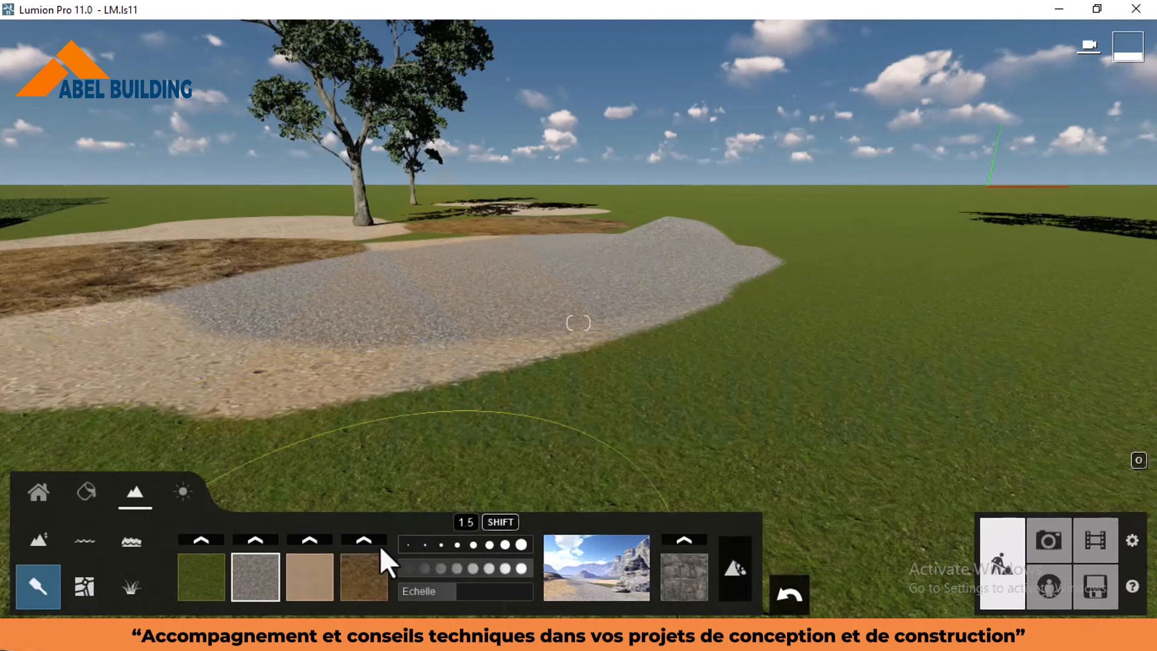
mouse_move(459, 458)
mouse_down()
mouse_move(696, 430)
mouse_move(629, 389)
mouse_up()
scroll(627, 389, down, 3)
mouse_move(628, 389)
right_down()
mouse_move(633, 398)
mouse_move(644, 379)
mouse_move(521, 391)
right_up()
scroll(644, 379, down, 2)
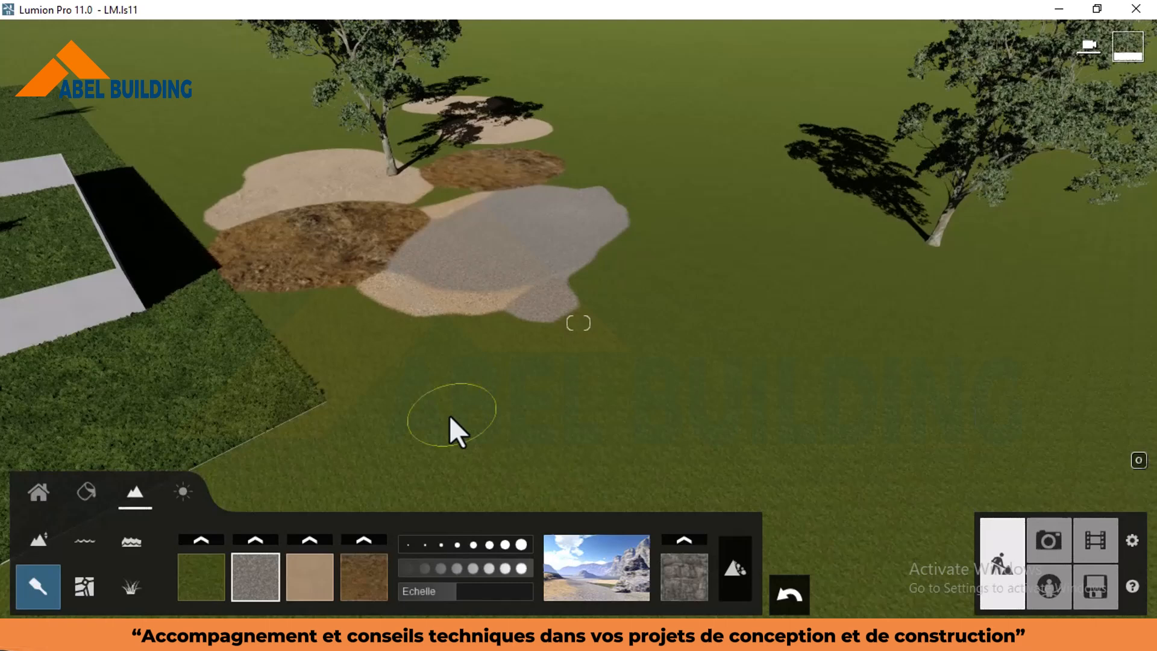
mouse_move(449, 415)
mouse_down()
mouse_move(644, 394)
mouse_move(869, 337)
mouse_move(1079, 335)
mouse_move(1129, 289)
mouse_move(1087, 349)
mouse_move(958, 398)
mouse_move(814, 352)
mouse_move(718, 346)
mouse_move(553, 421)
mouse_move(417, 409)
mouse_move(314, 343)
mouse_move(350, 383)
mouse_move(507, 420)
mouse_move(706, 377)
mouse_move(1056, 338)
mouse_move(1116, 266)
mouse_move(607, 372)
mouse_up()
key(w)
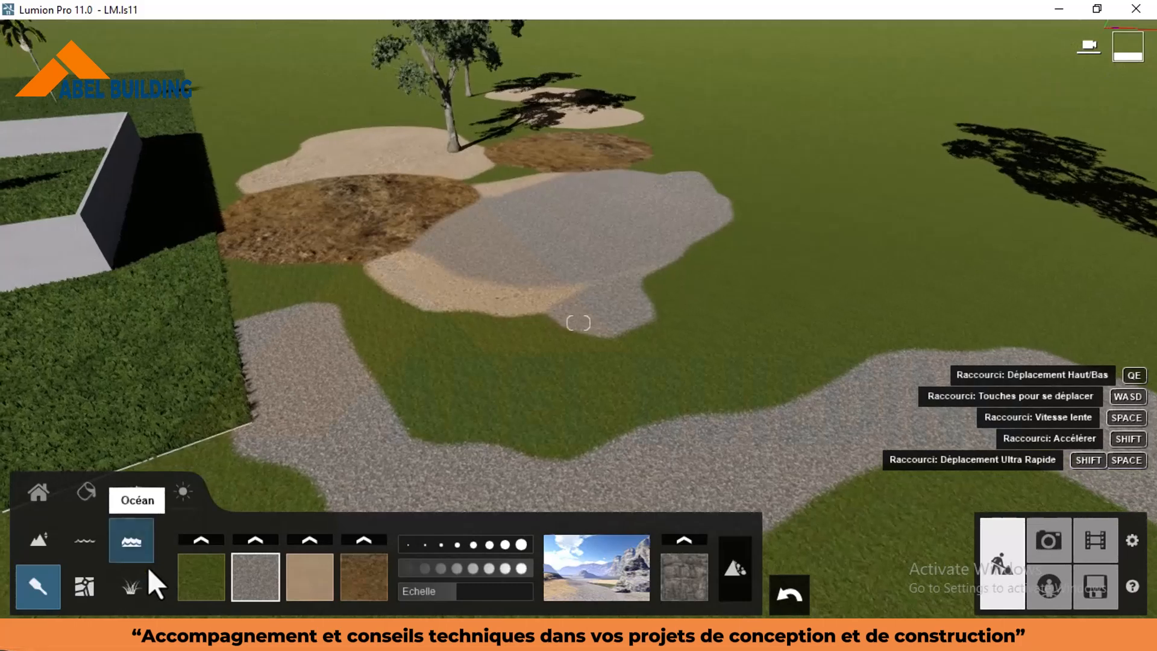
Step: Paint the grass texture over part of the gravel strip to break it up, and set the texture scale to 1.2x
click(202, 577)
mouse_move(711, 370)
mouse_down()
mouse_move(809, 475)
mouse_move(840, 400)
mouse_move(845, 463)
mouse_up()
key(w)
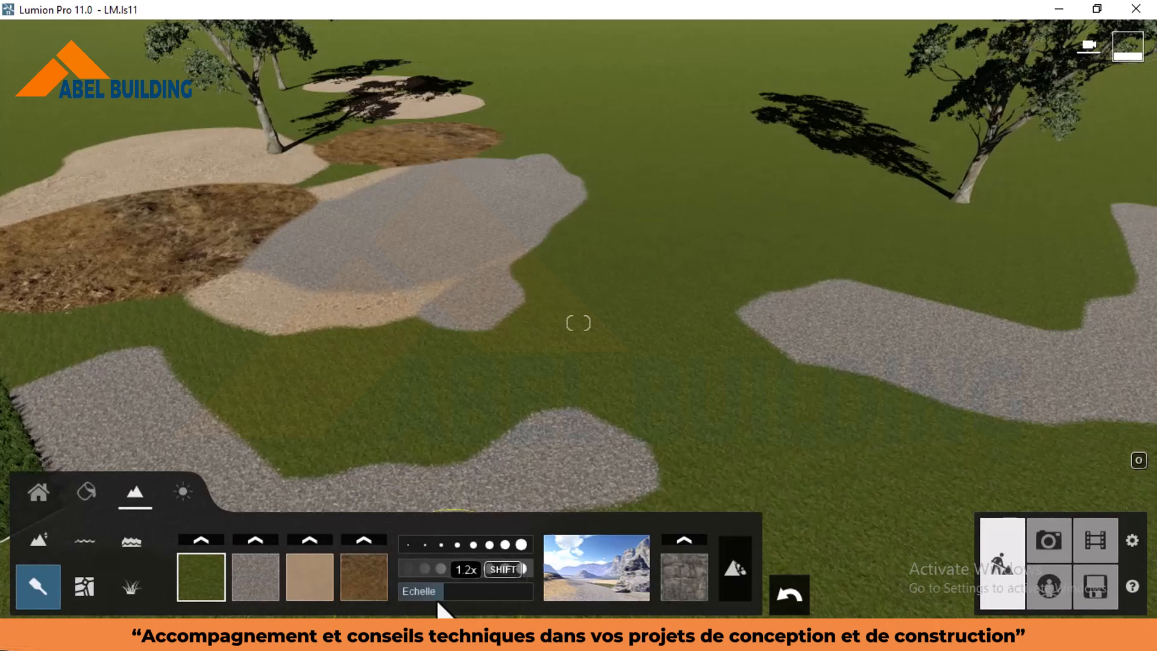
Step: Try the yellow crop-field landscape preset and replace it with the sandy desert preset with rocky cliffs
click(601, 566)
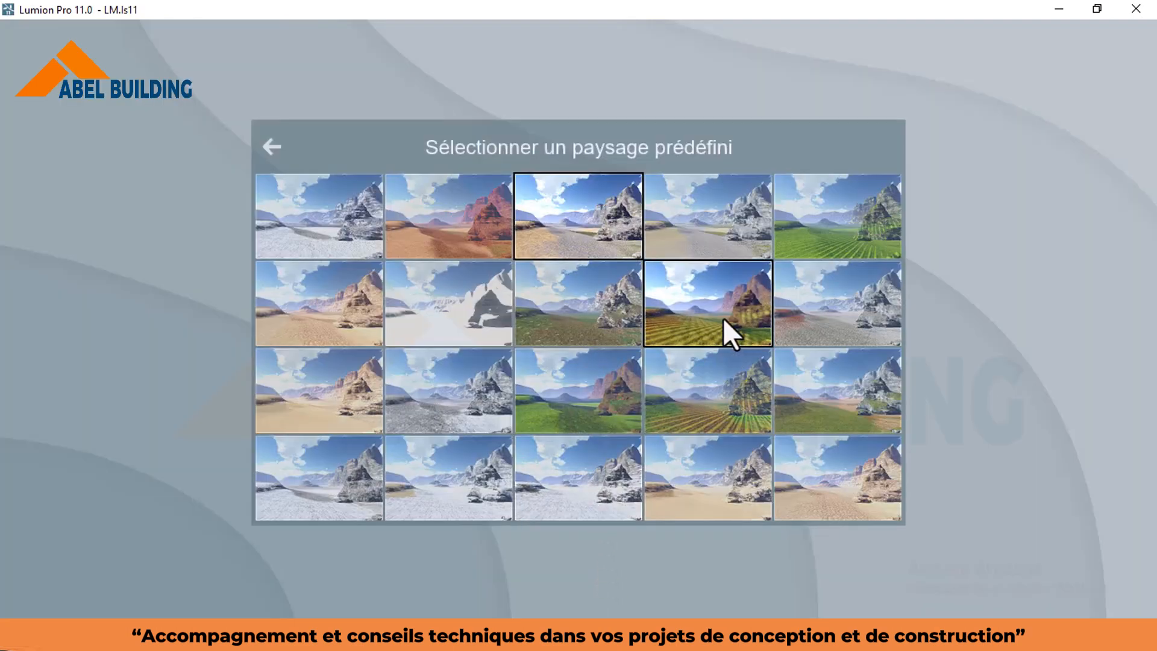
click(705, 336)
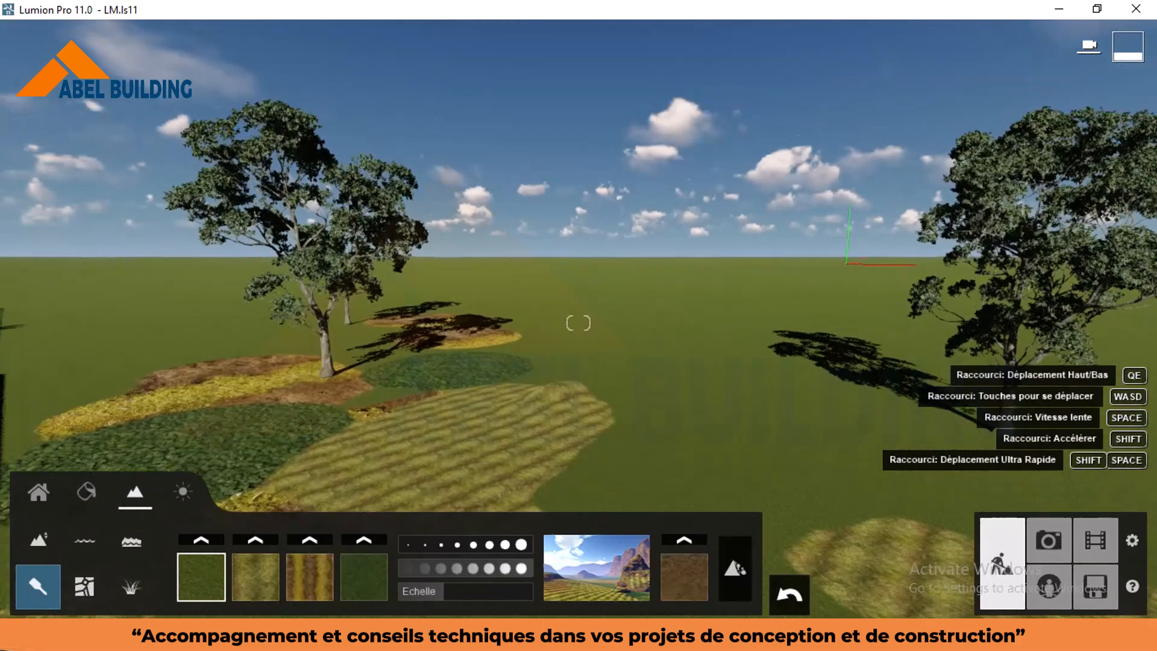
click(605, 572)
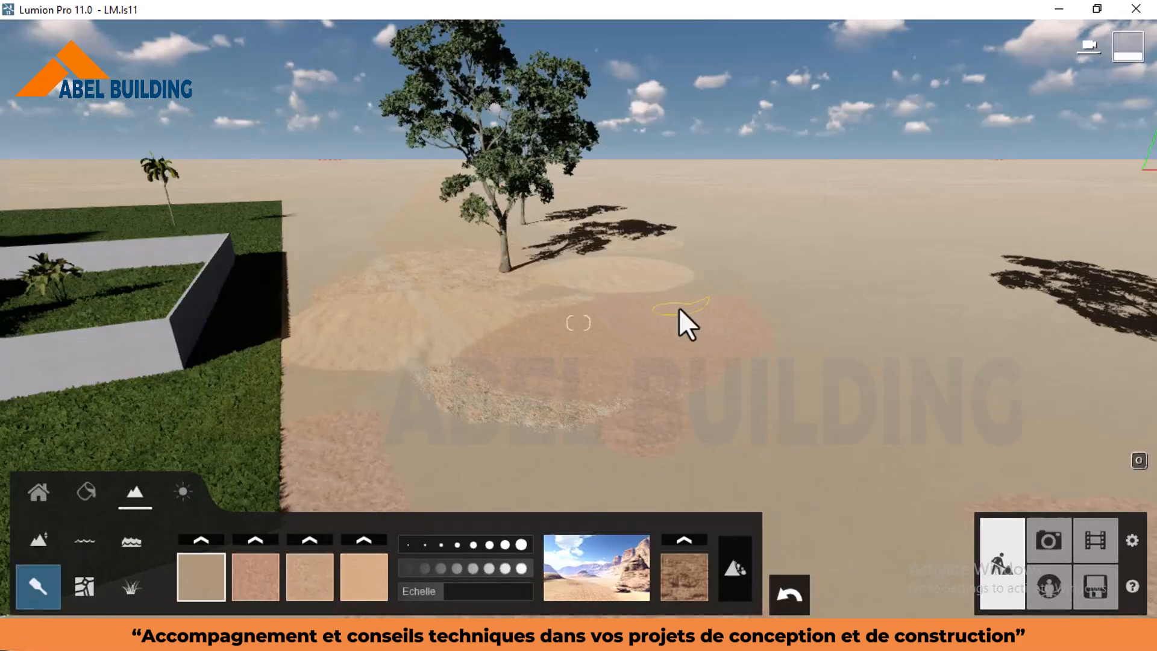
right_drag(679, 307, 624, 302)
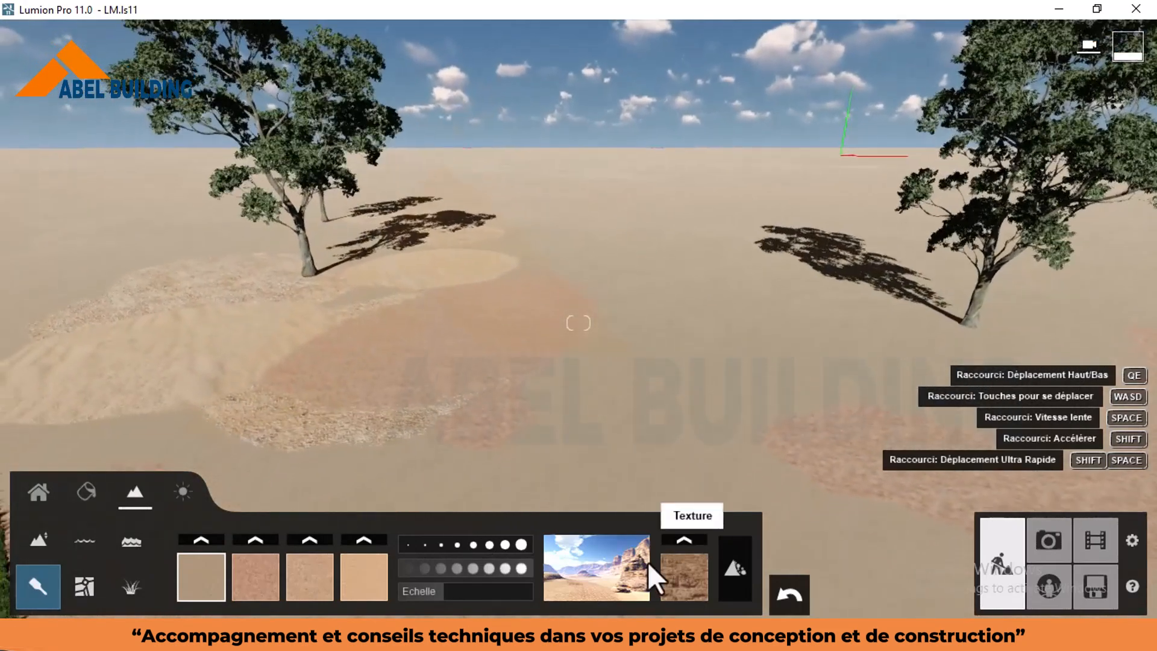
Step: Try the snowy grey landscape preset and replace it with the bright green striped-farmland preset
click(633, 560)
click(293, 226)
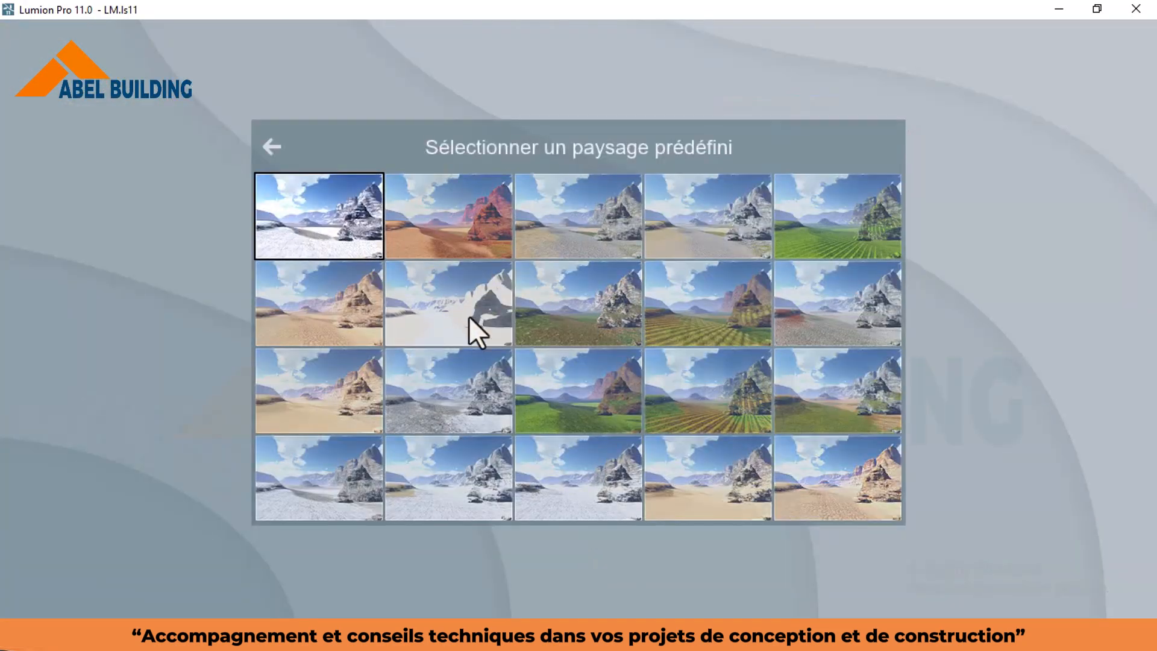
click(619, 576)
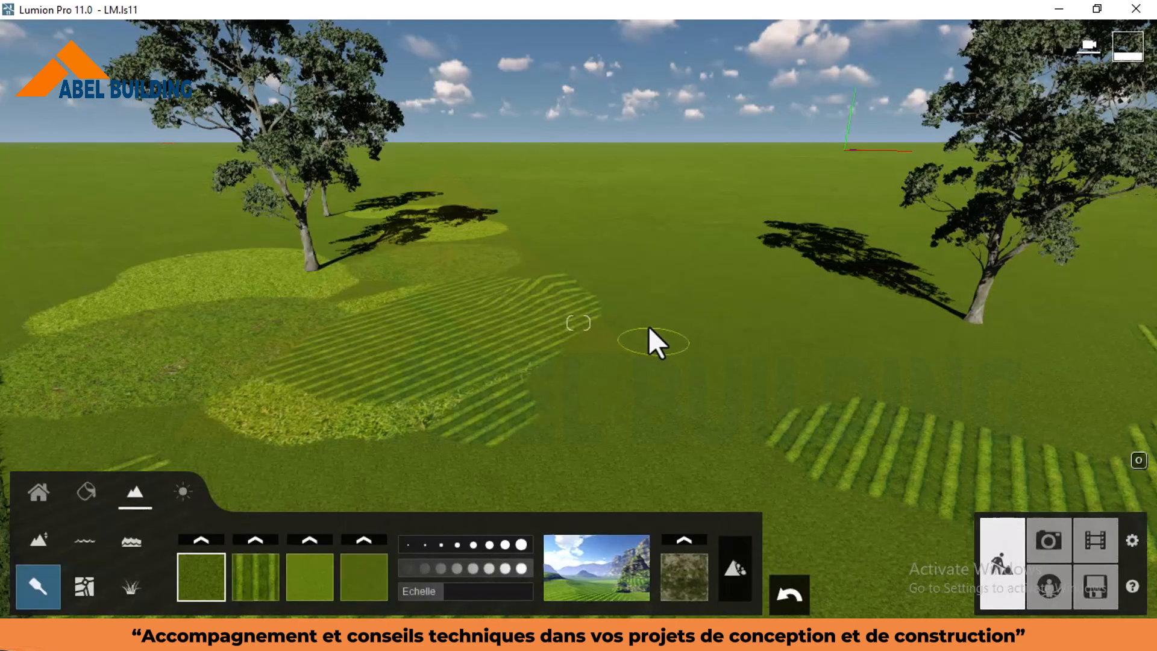
right_drag(648, 326, 551, 292)
mouse_move(1128, 65)
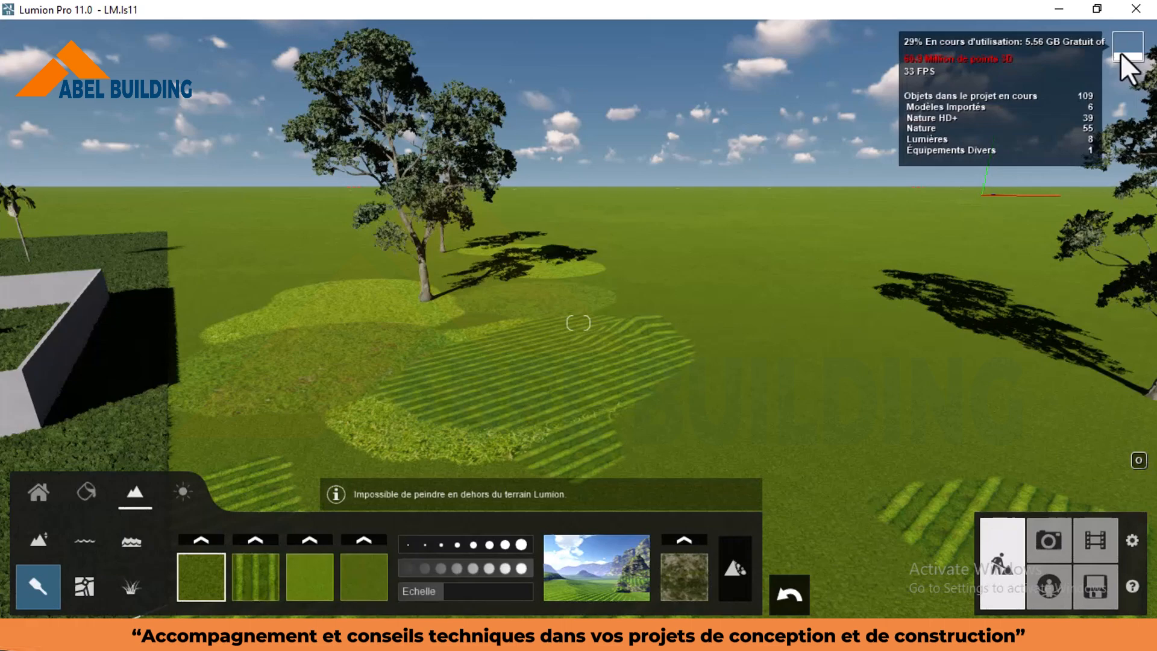
key(w)
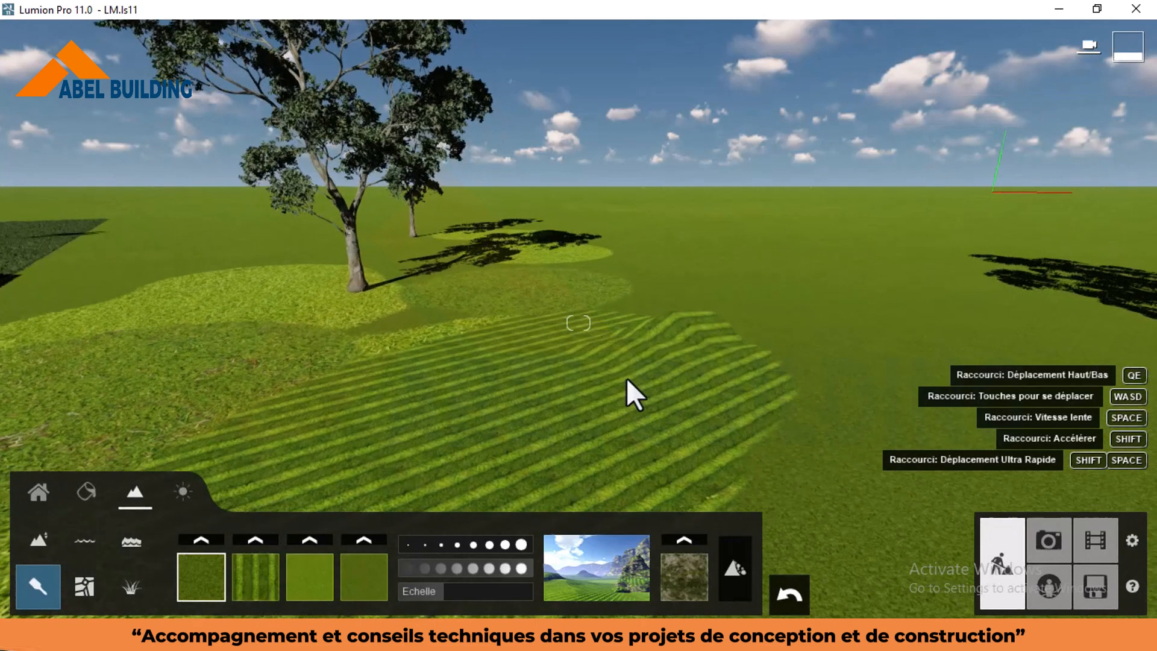
right_drag(626, 378, 635, 383)
Step: Select the rock type and apply the landscape preset with olive grass, sand, grey gravel and grey cliffs
click(640, 548)
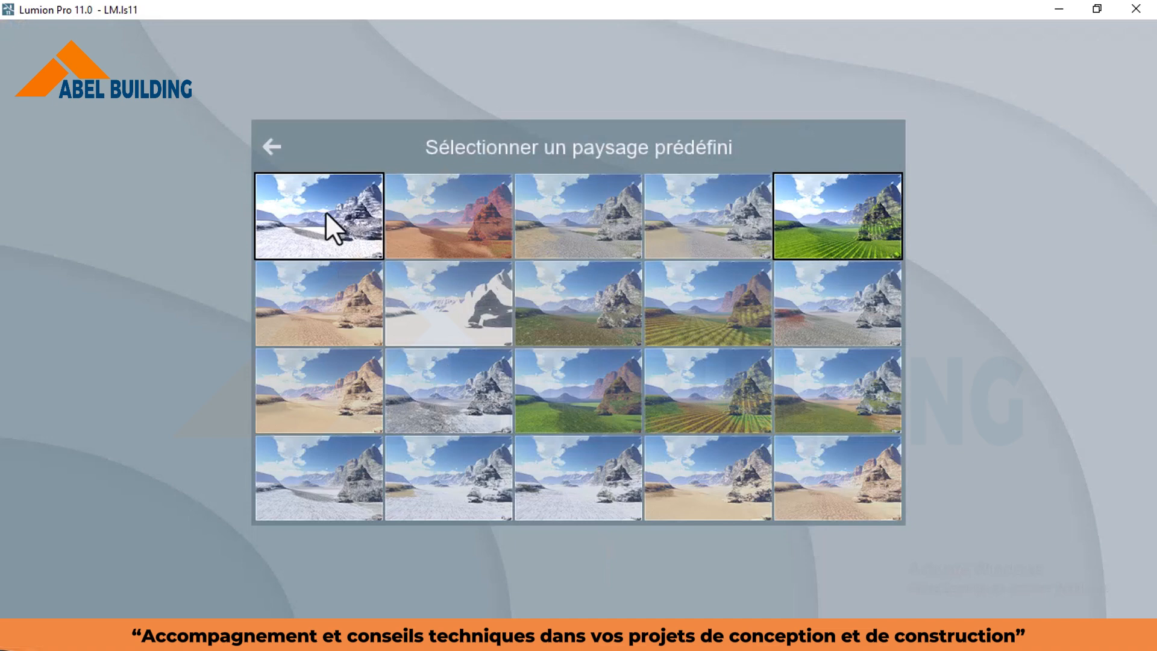
click(269, 149)
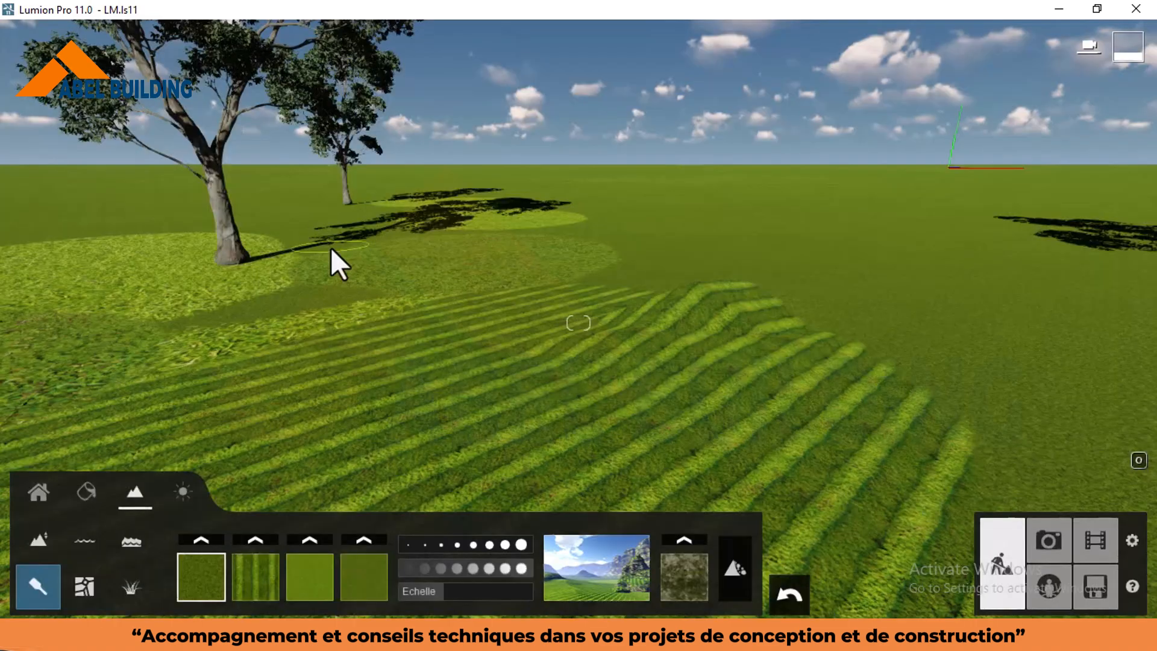
click(681, 579)
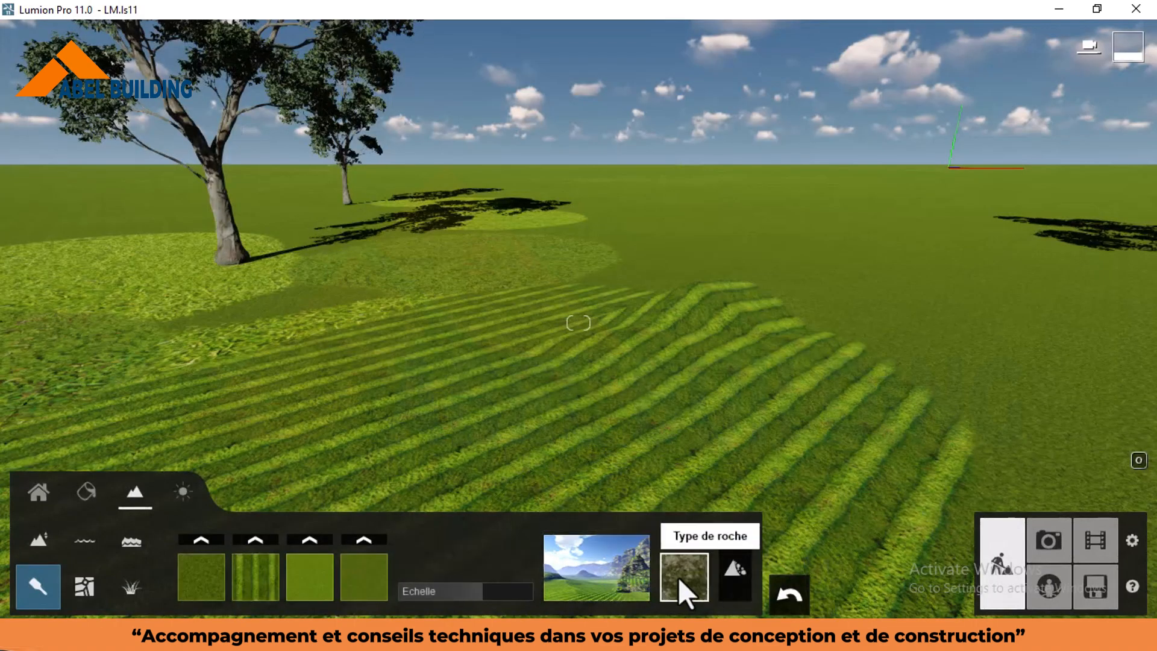
click(594, 567)
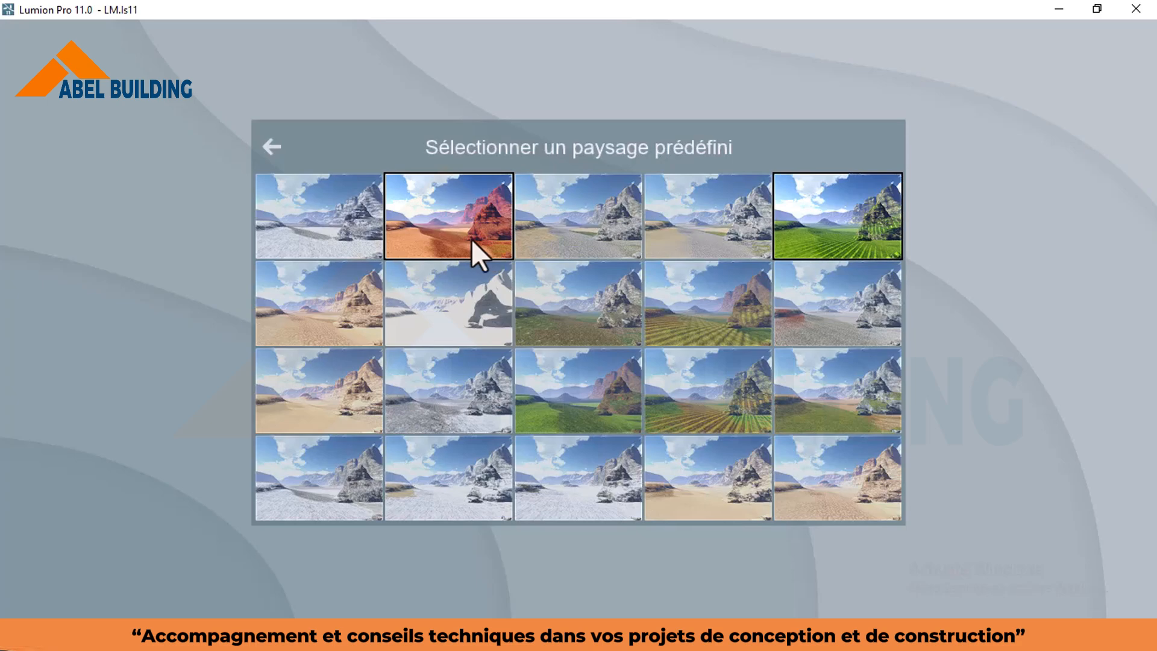
click(684, 249)
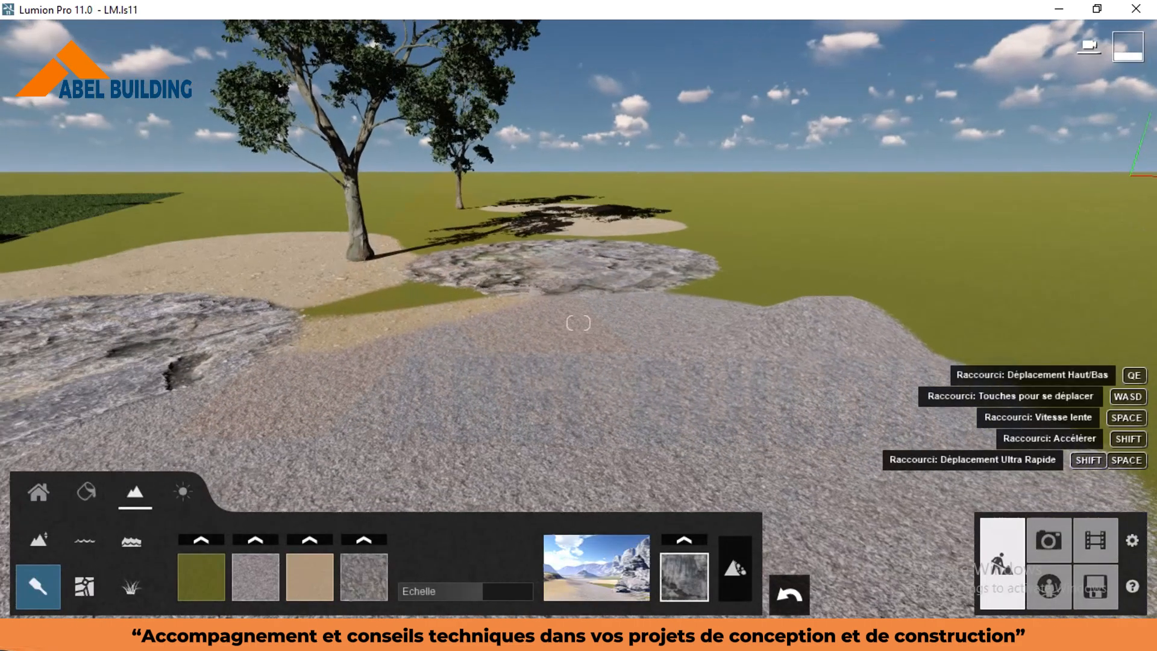
Step: Paint the olive grass texture over the sand and gravel in front of the tree beside the walled plot
right_drag(777, 283, 696, 290)
right_drag(724, 335, 426, 450)
click(204, 576)
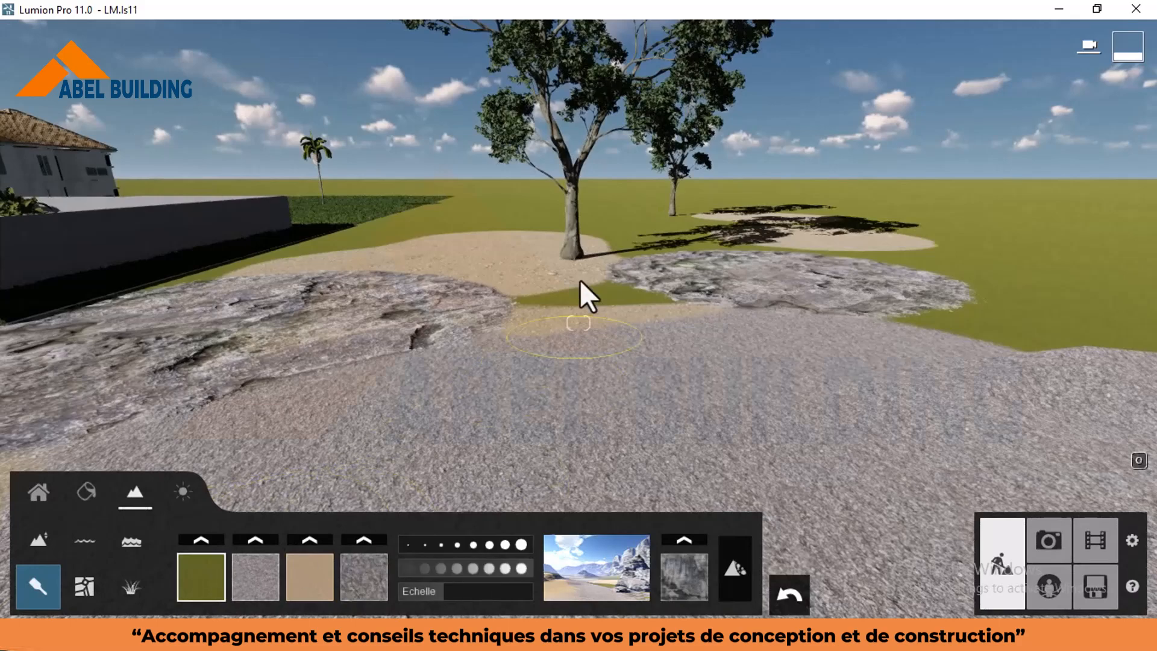
mouse_move(582, 308)
mouse_down()
mouse_move(509, 280)
mouse_move(534, 253)
mouse_move(605, 349)
mouse_move(519, 357)
mouse_up()
Step: Replace the fourth ground texture with a green grass texture and extend the painted olive patch across the gravel
click(365, 543)
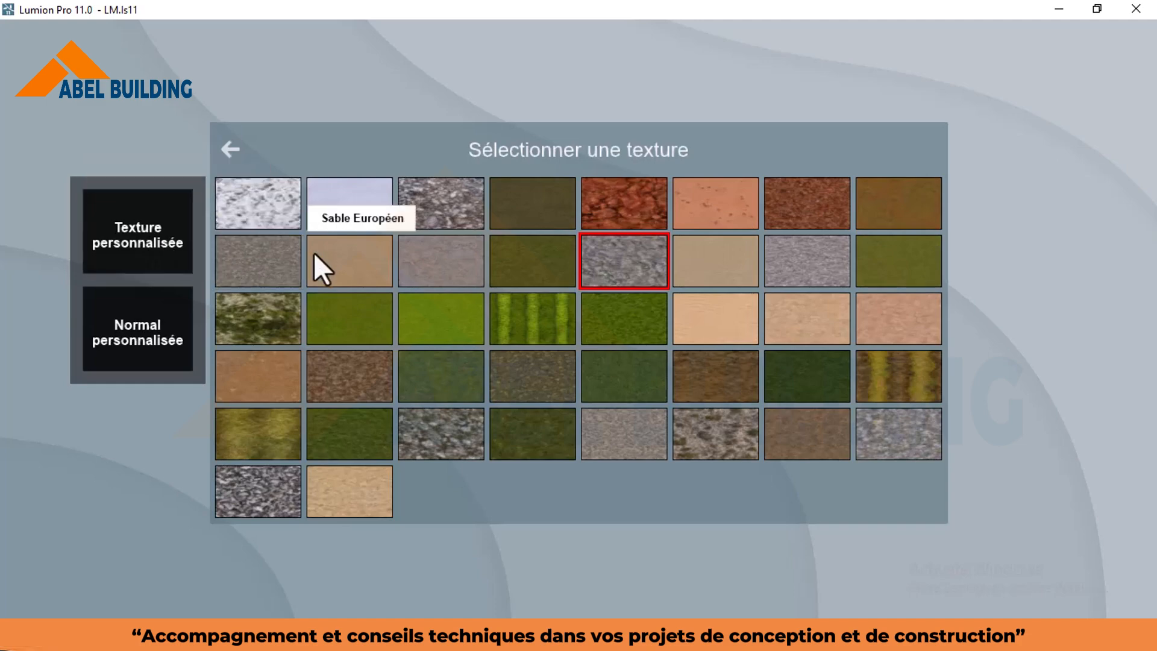
click(634, 298)
mouse_move(631, 370)
mouse_down()
mouse_move(665, 364)
mouse_move(597, 443)
mouse_move(724, 348)
mouse_up()
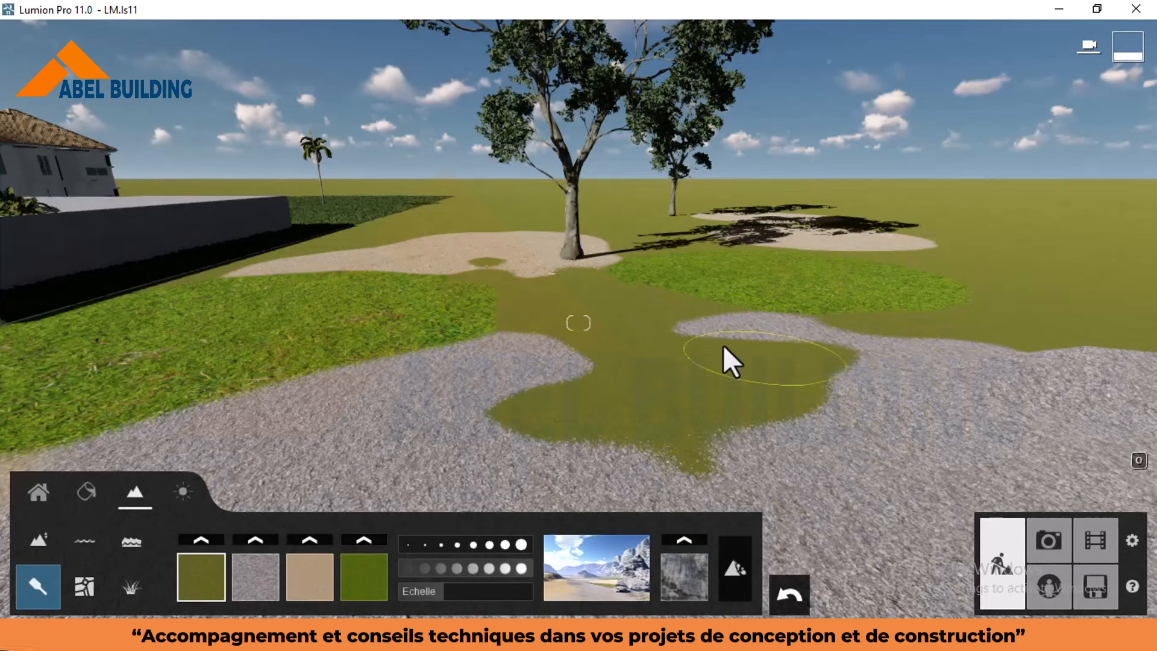
click(363, 540)
click(227, 150)
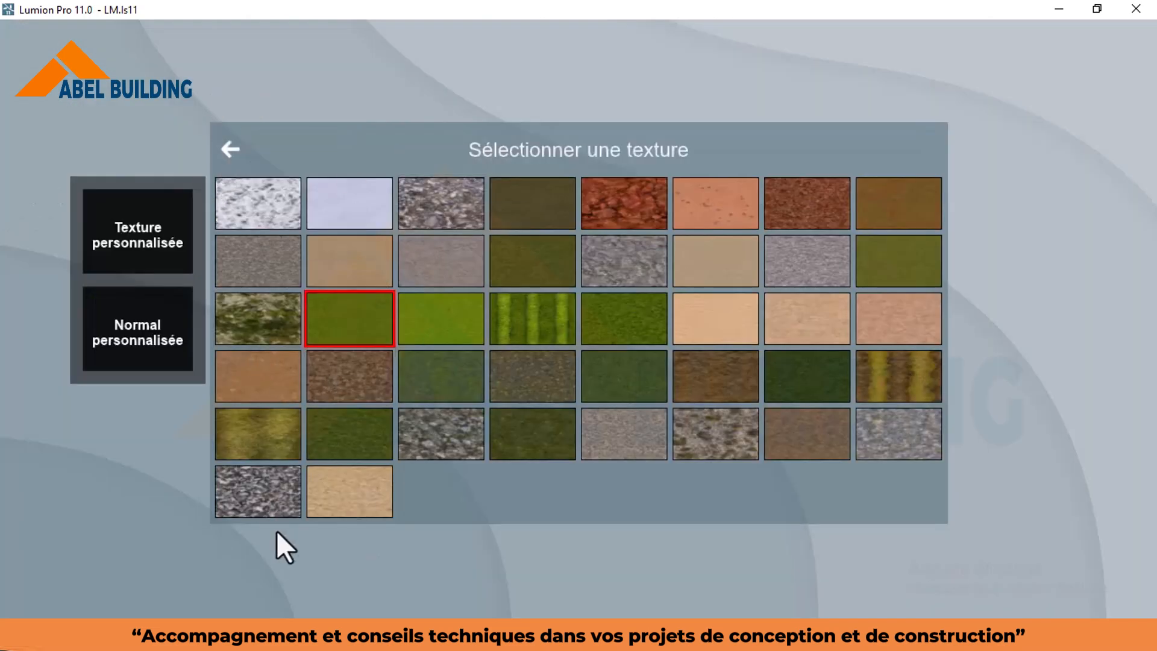
Step: Replace the olive base texture with a brighter green one and paint it further over the gravel edges
click(205, 536)
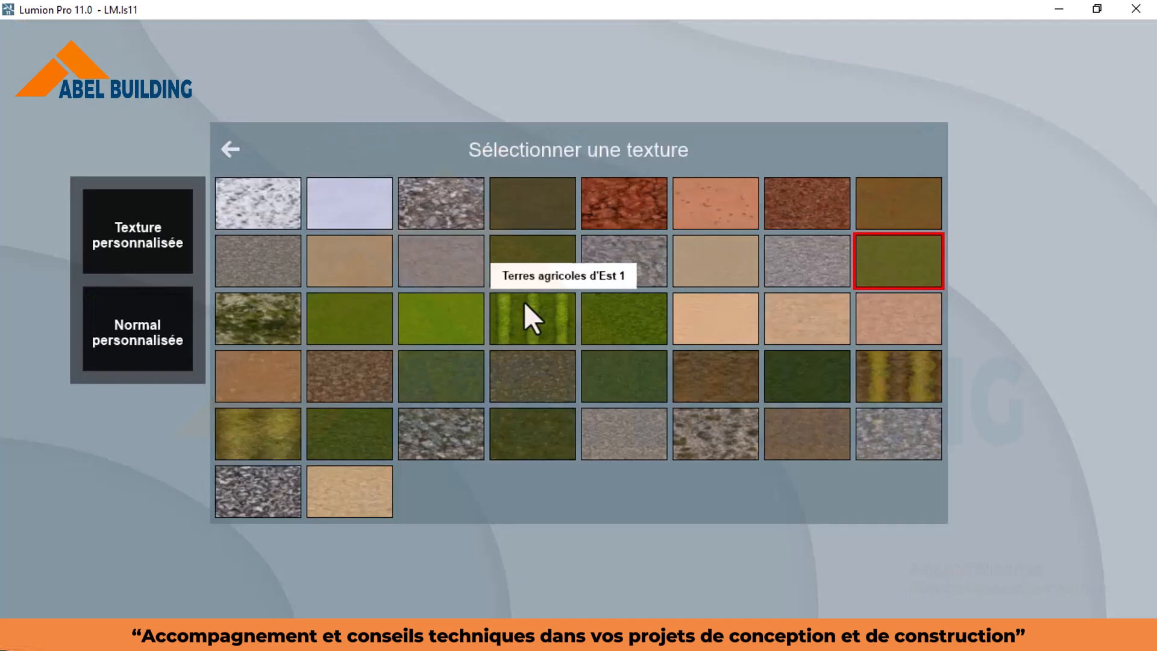
mouse_move(579, 330)
mouse_down()
mouse_move(644, 336)
mouse_move(622, 224)
mouse_move(666, 391)
mouse_move(953, 143)
mouse_up()
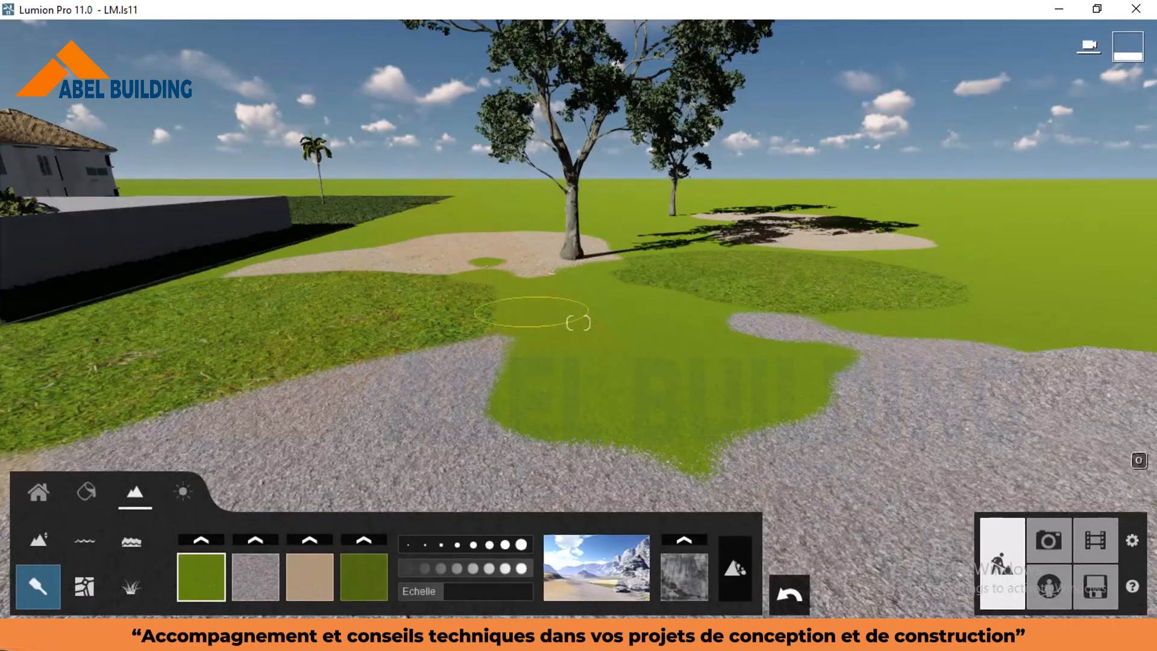
right_drag(531, 312, 560, 293)
Step: Show the OpenStreetMap tool and turn on 3D grass for the landscape
click(87, 593)
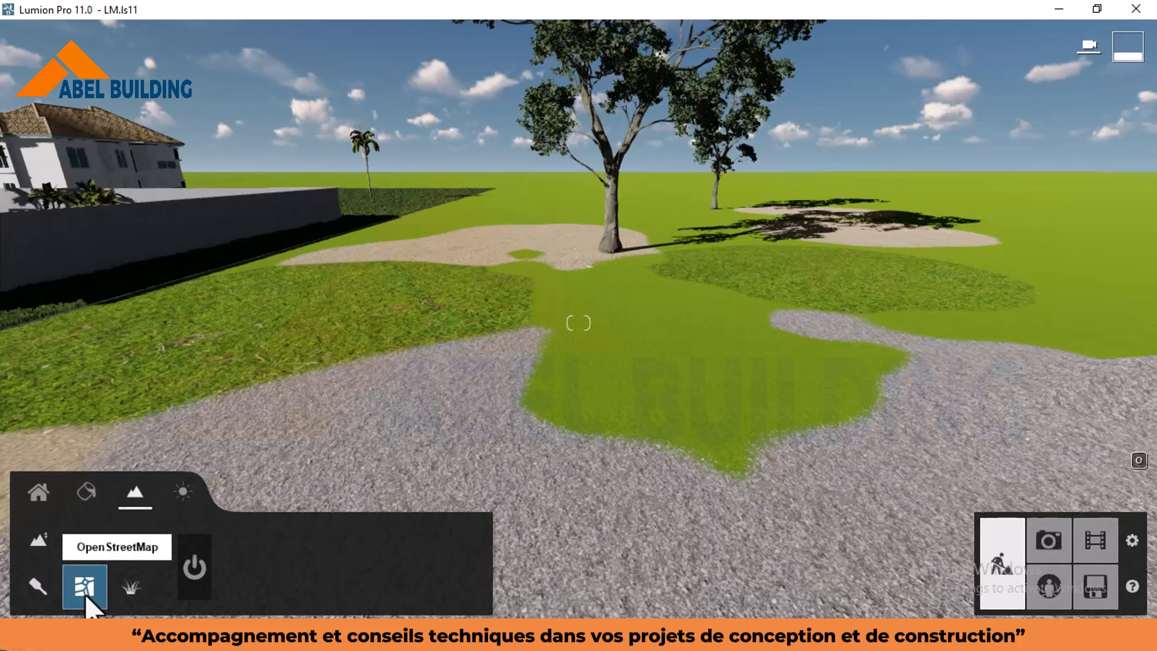
click(129, 594)
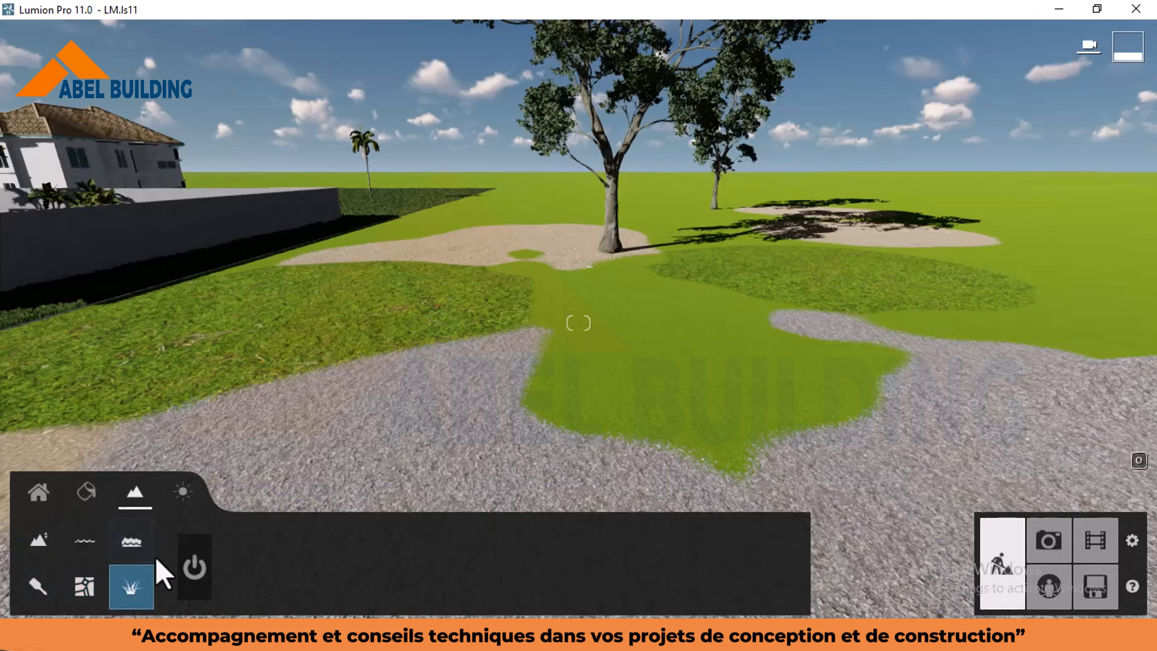
click(197, 565)
scroll(644, 418, up, 6)
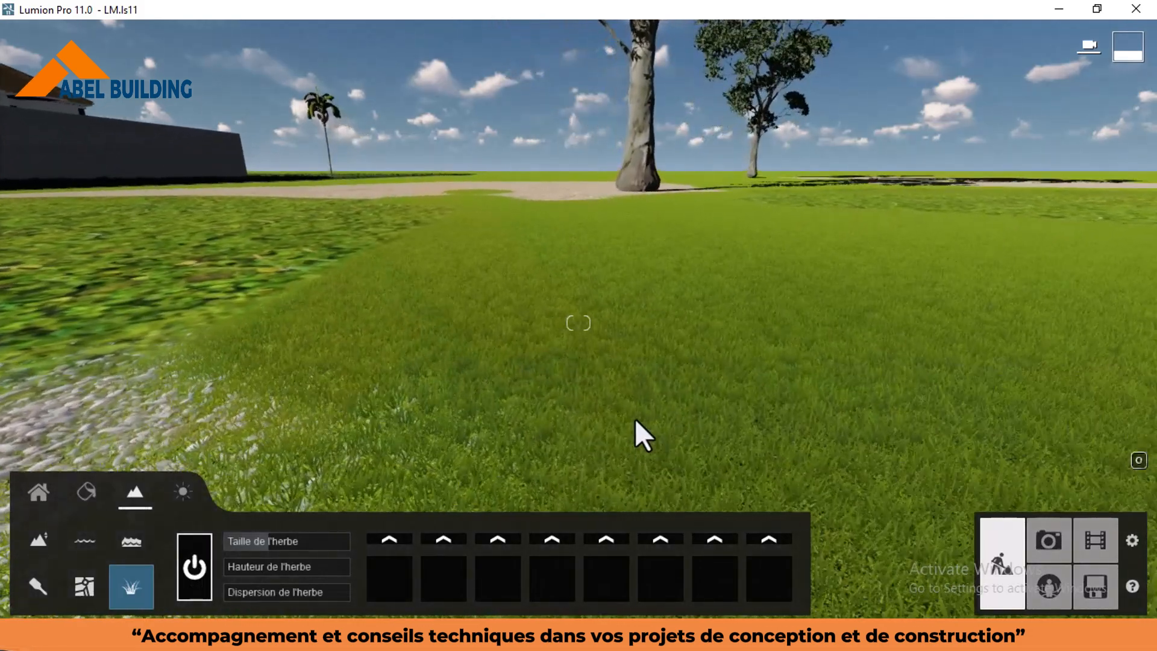
Step: Reduce the grass size (Taille de l'herbe) to its minimum
drag(267, 550, 194, 551)
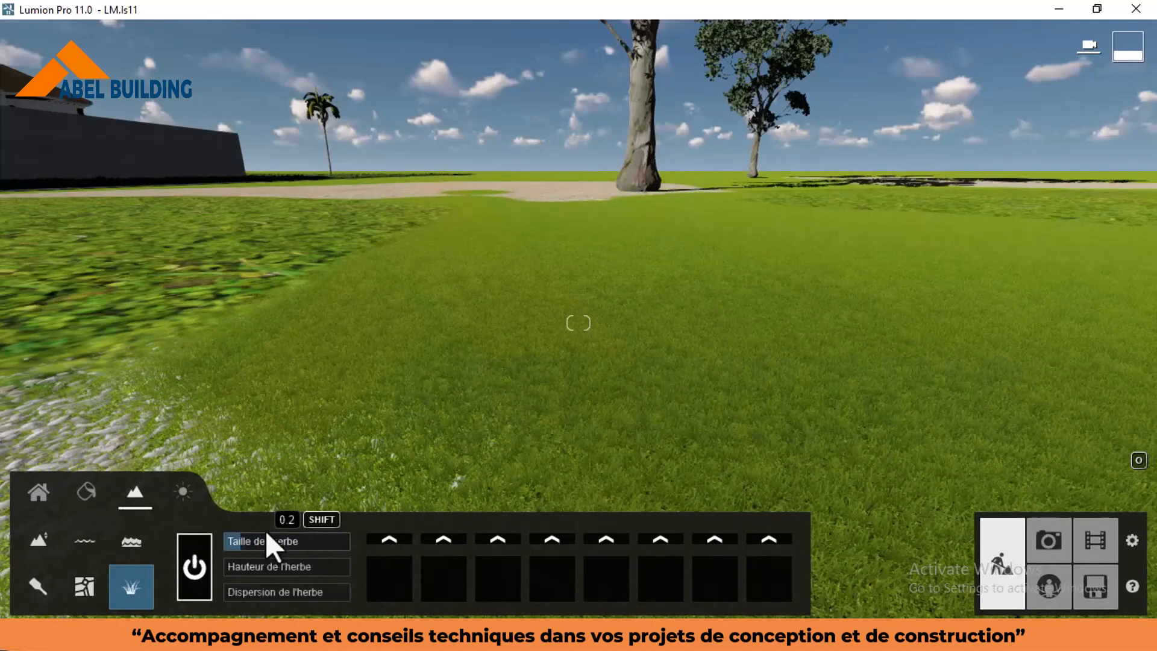
mouse_move(266, 543)
mouse_down()
mouse_move(424, 534)
mouse_move(275, 525)
mouse_up()
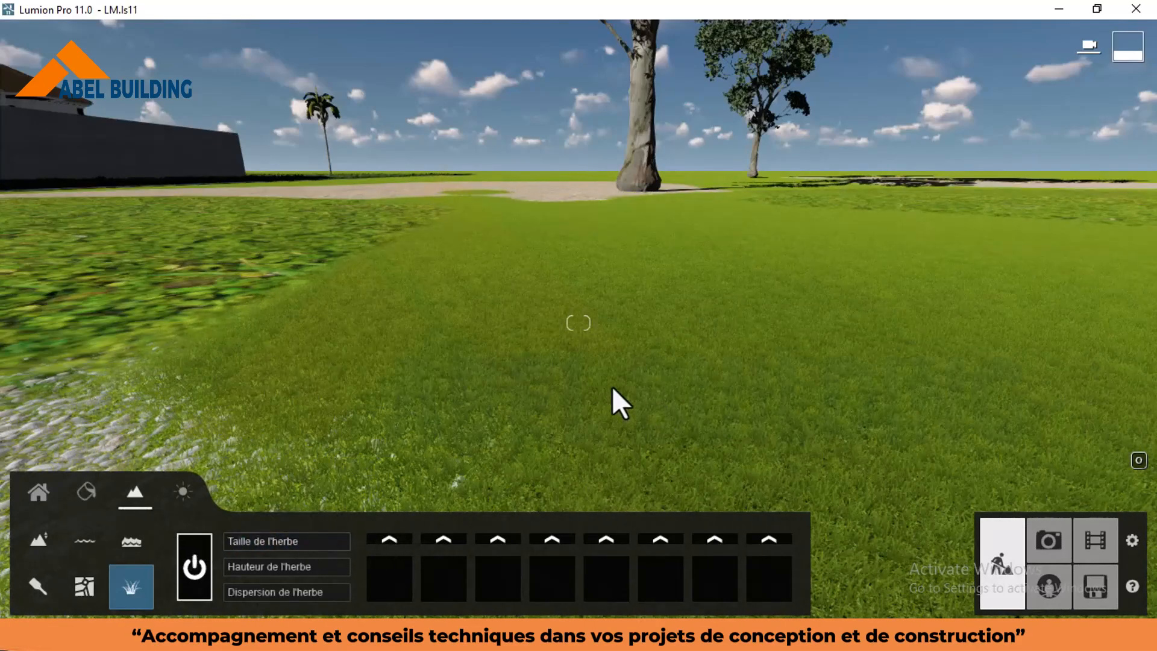
scroll(674, 294, down, 4)
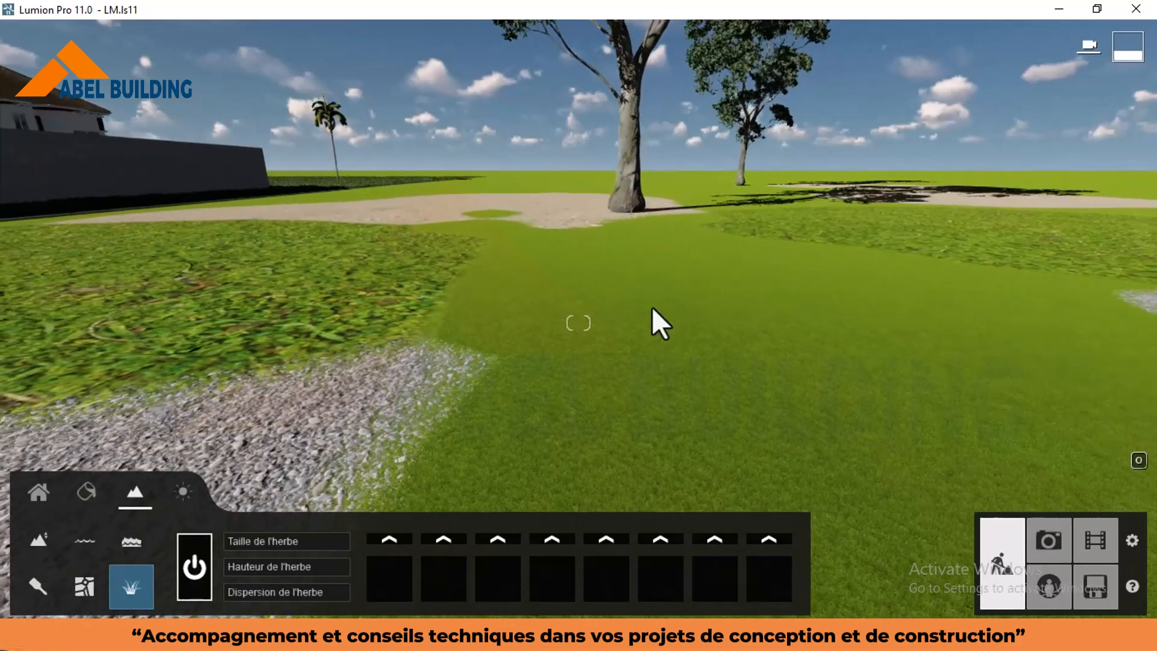
scroll(665, 323, up, 3)
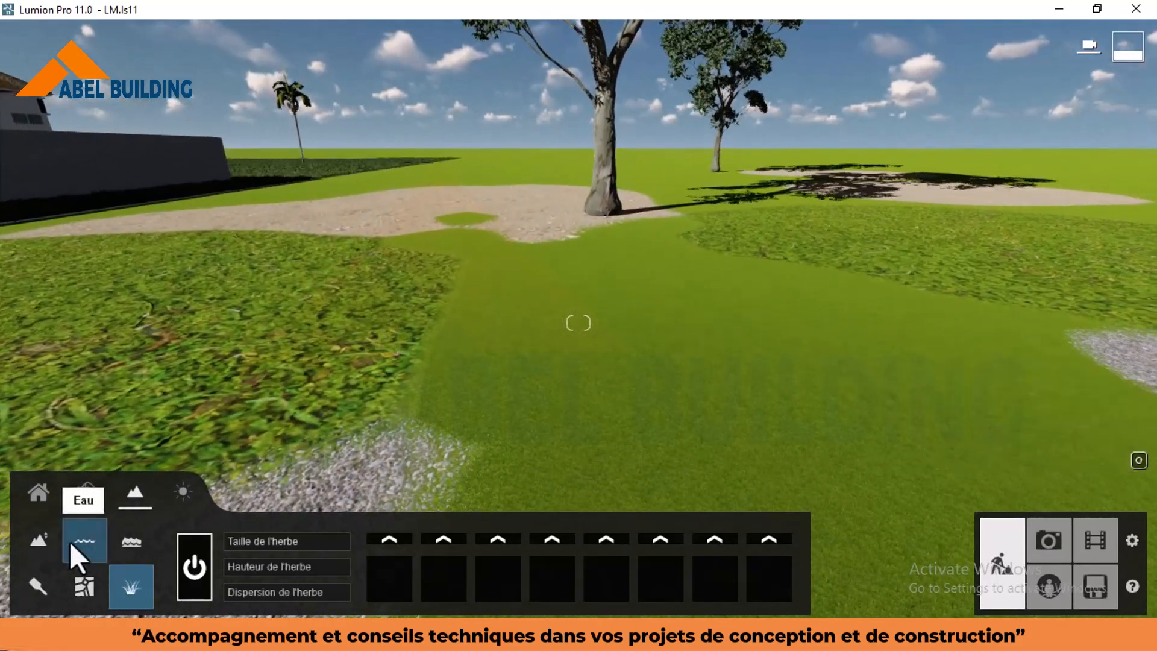
Step: Raise the terrain into a steep rocky peak in front of the tree and a second peak farther out on the grass
click(41, 540)
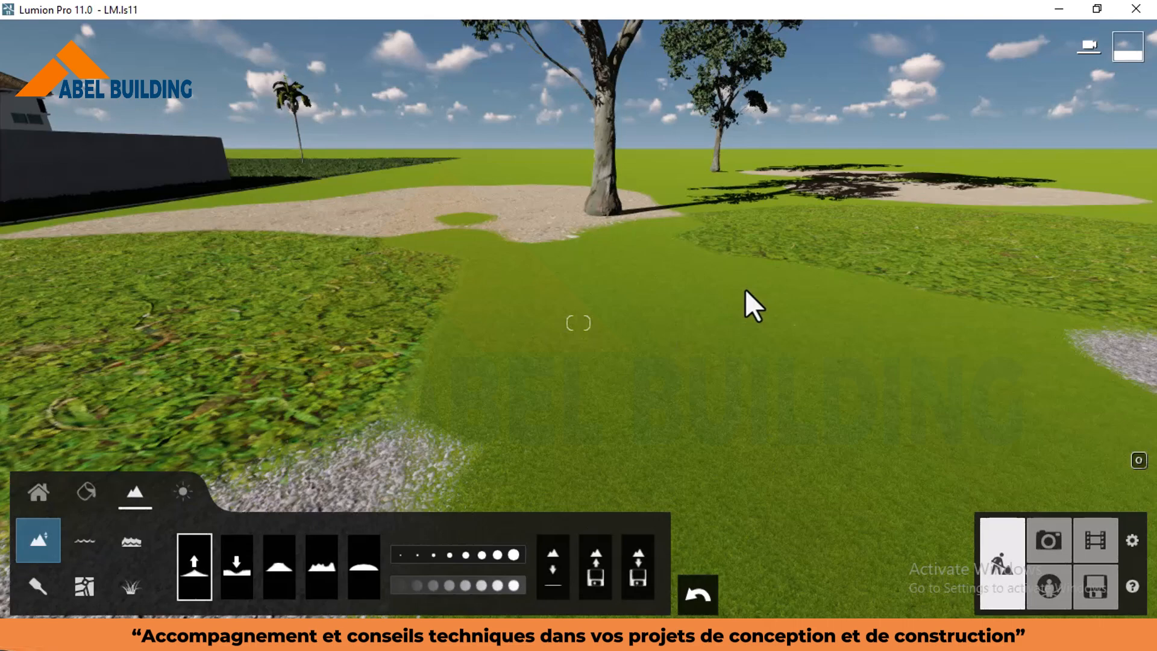
drag(745, 289, 744, 291)
scroll(703, 299, down, 5)
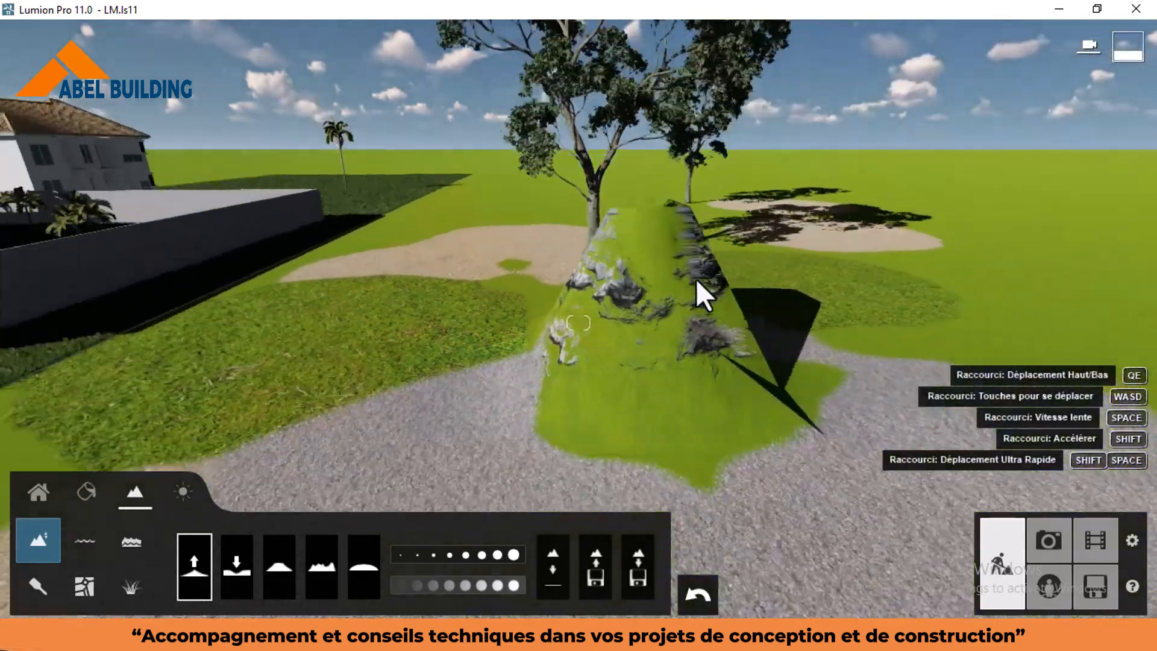
scroll(696, 279, down, 3)
mouse_move(641, 327)
mouse_down()
mouse_move(936, 289)
mouse_move(956, 213)
mouse_move(997, 242)
mouse_up()
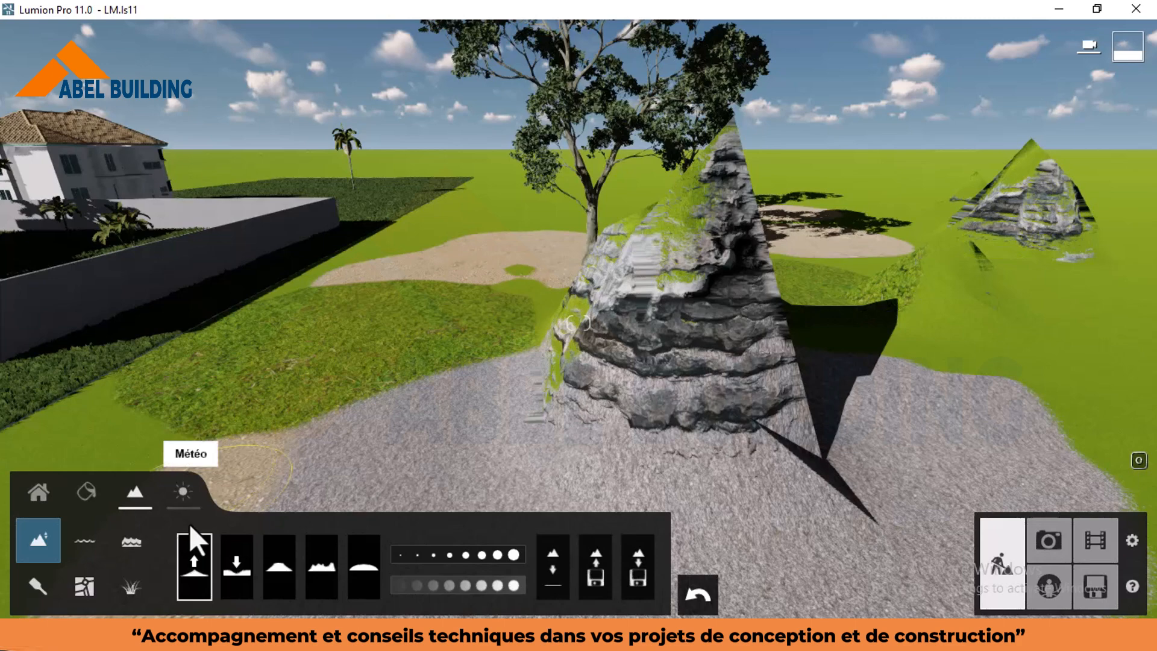
Step: Lower the terrain around the rocky peak in front of the tree to dig pits into the ground
click(238, 561)
mouse_move(925, 300)
mouse_down()
mouse_move(842, 430)
mouse_move(650, 381)
mouse_move(596, 301)
mouse_move(653, 366)
mouse_move(778, 294)
mouse_move(844, 300)
mouse_up()
scroll(660, 278, down, 5)
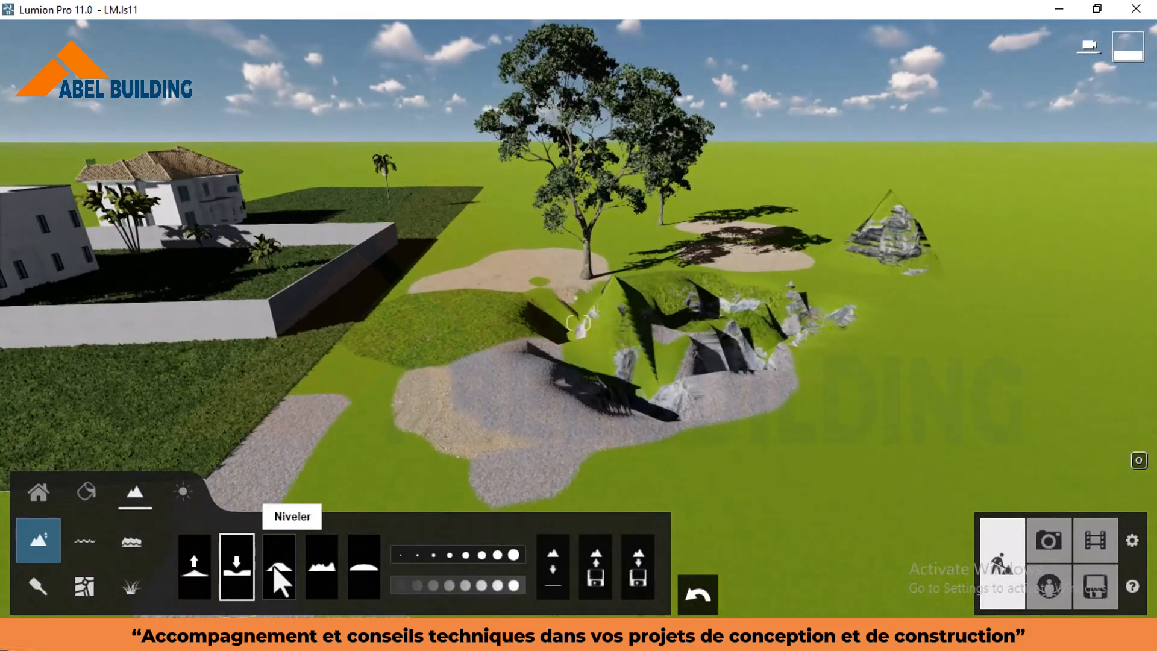
Step: Set a small brush size and level the uneven ground by the tree into a flat plateau with Niveler
click(277, 569)
scroll(622, 289, up, 3)
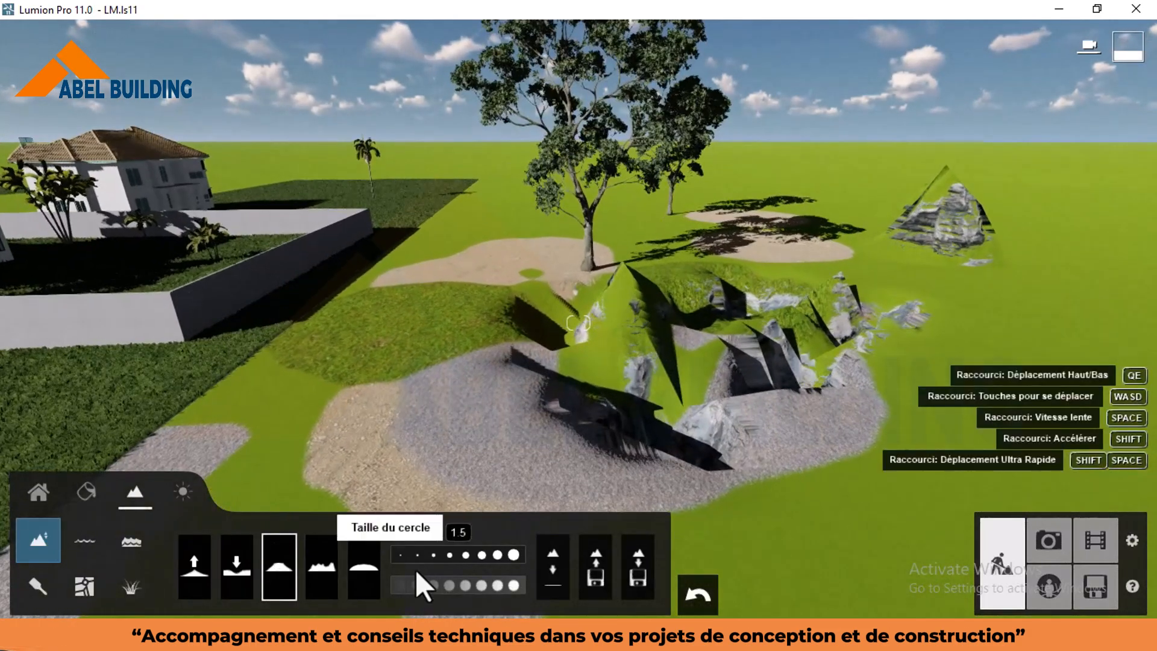
click(415, 553)
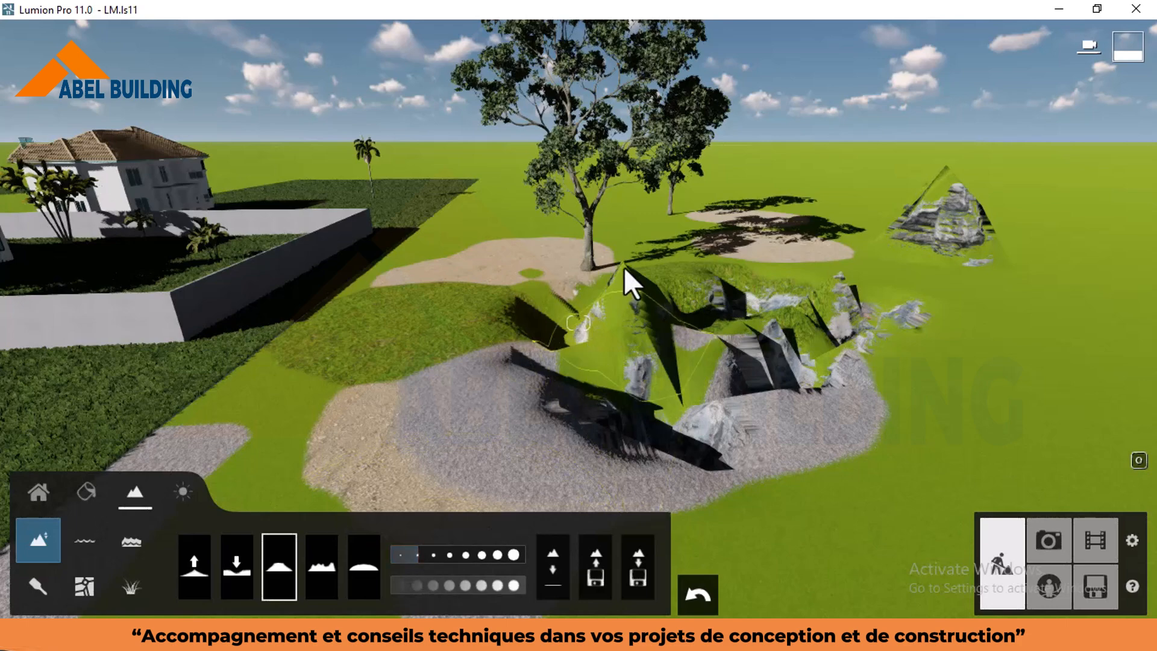
mouse_move(624, 267)
mouse_down()
mouse_move(676, 269)
mouse_move(677, 250)
mouse_move(688, 272)
mouse_move(595, 232)
mouse_move(614, 252)
mouse_up()
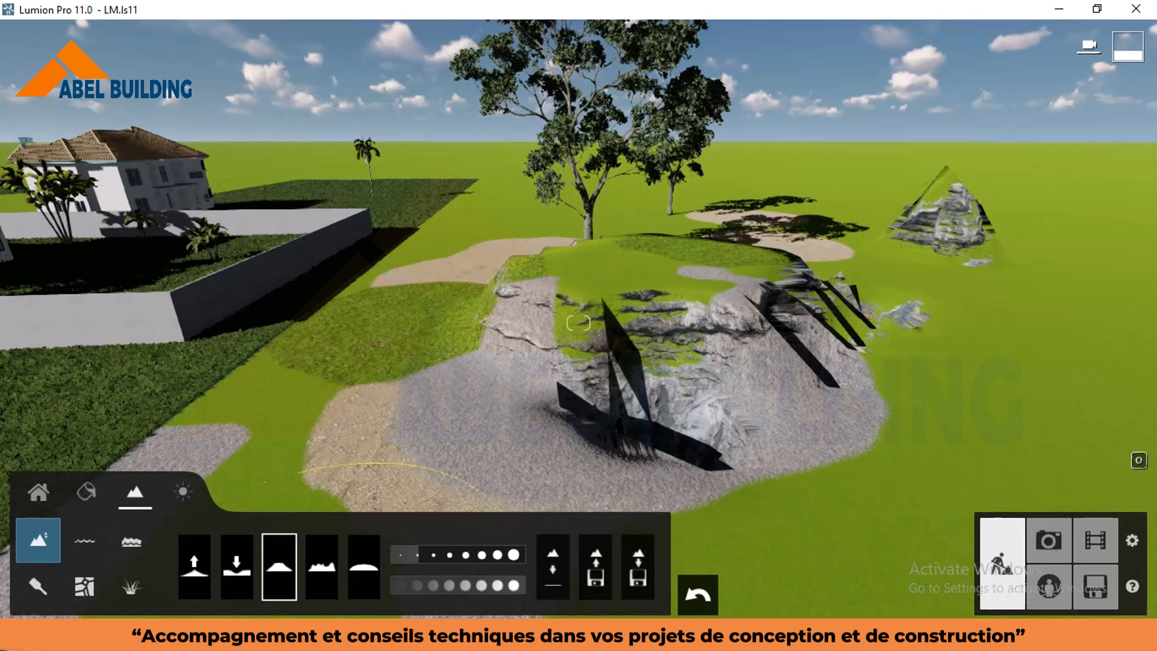
Step: Roughen the plateau and its surroundings into jagged peaks, and smooth them into gentle grassy mounds with Adoucir
click(323, 567)
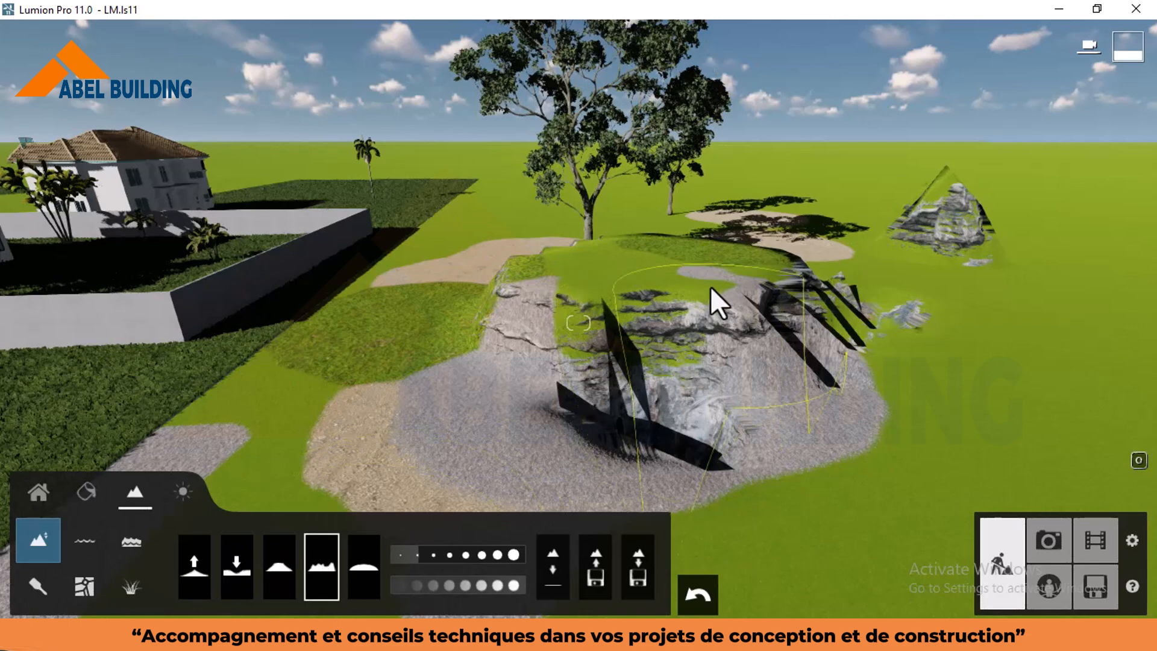
mouse_move(710, 287)
mouse_down()
mouse_move(586, 269)
mouse_move(792, 319)
mouse_move(881, 276)
mouse_move(918, 330)
mouse_move(945, 344)
mouse_up()
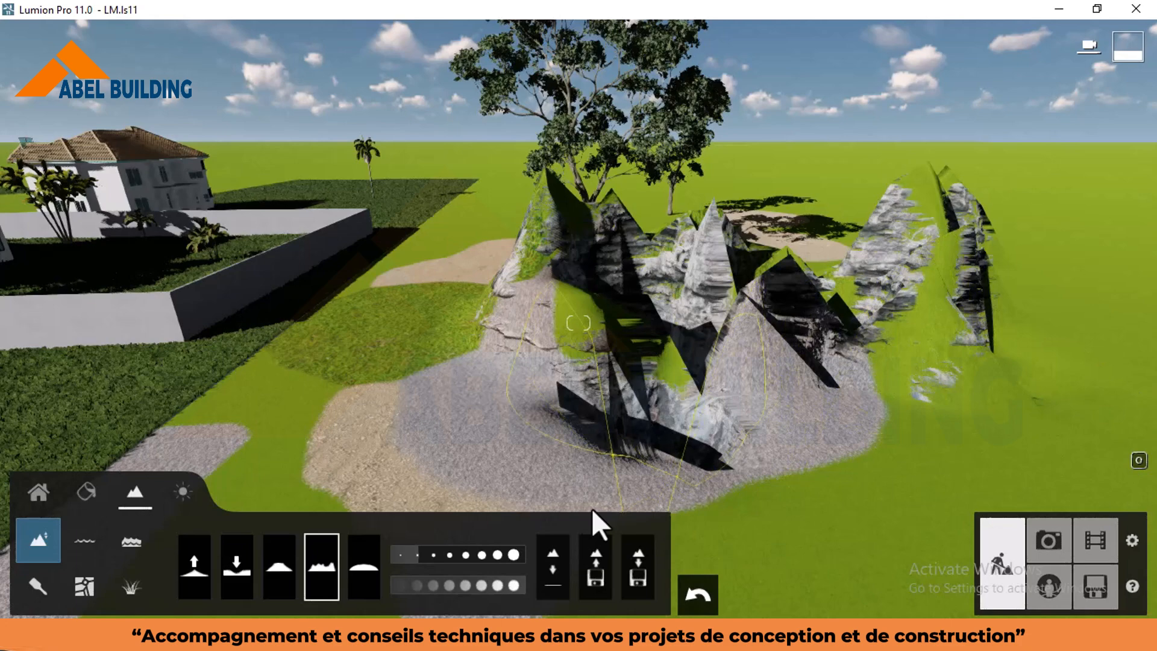
click(360, 561)
scroll(821, 315, down, 2)
mouse_move(885, 293)
mouse_down()
mouse_move(894, 309)
mouse_move(681, 251)
mouse_move(771, 325)
mouse_move(612, 334)
mouse_move(533, 251)
mouse_move(604, 409)
mouse_move(613, 279)
mouse_move(738, 249)
mouse_move(627, 241)
mouse_move(616, 276)
mouse_up()
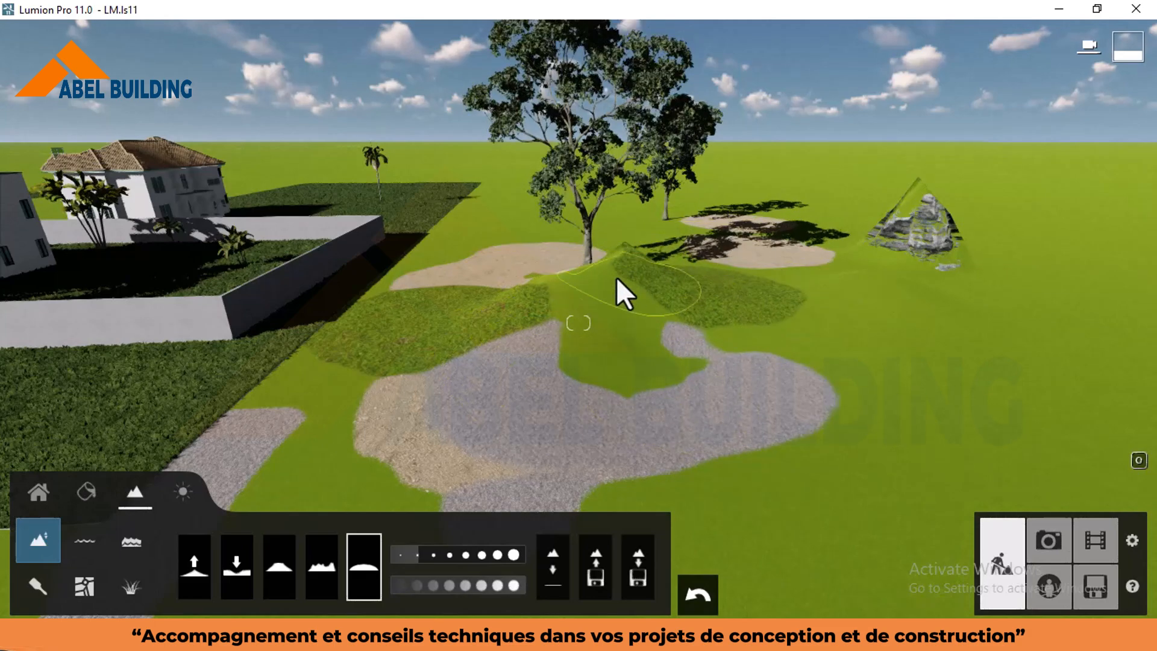
Step: Level the pointed grassy ridge beside the tree trunk with Niveler
scroll(628, 199, up, 5)
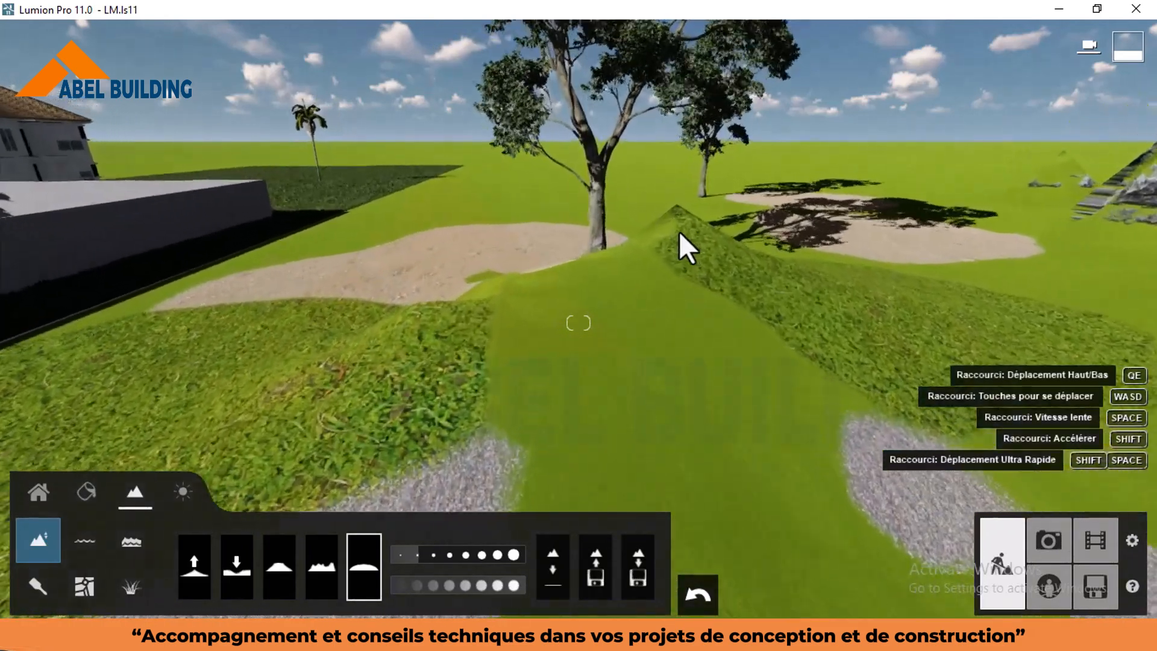
right_drag(679, 232, 691, 219)
scroll(669, 199, up, 4)
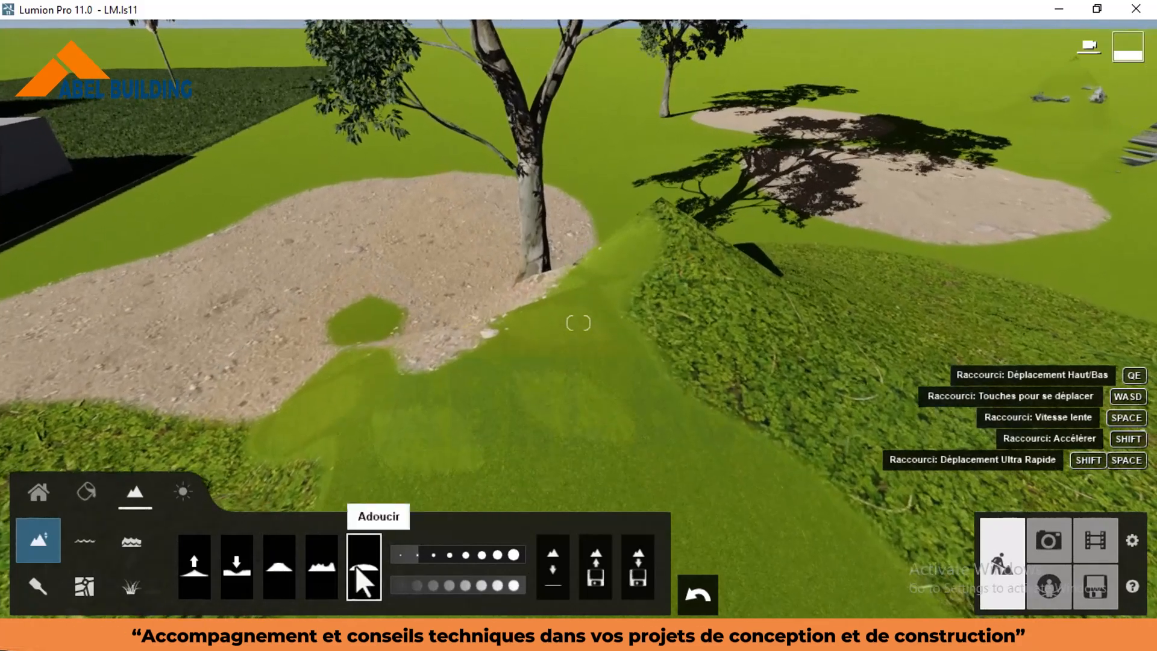
click(286, 571)
drag(722, 270, 669, 227)
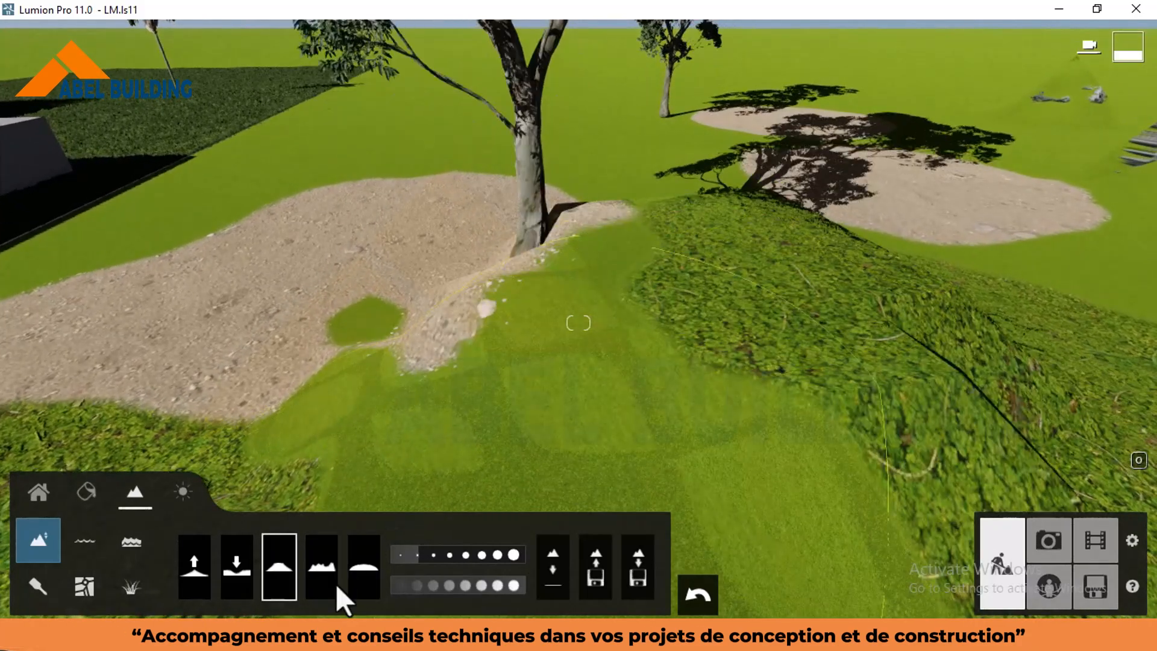
Step: Set the brush size to the minimum and level the grassy mound from its crest beside the tree down its front slope
click(395, 555)
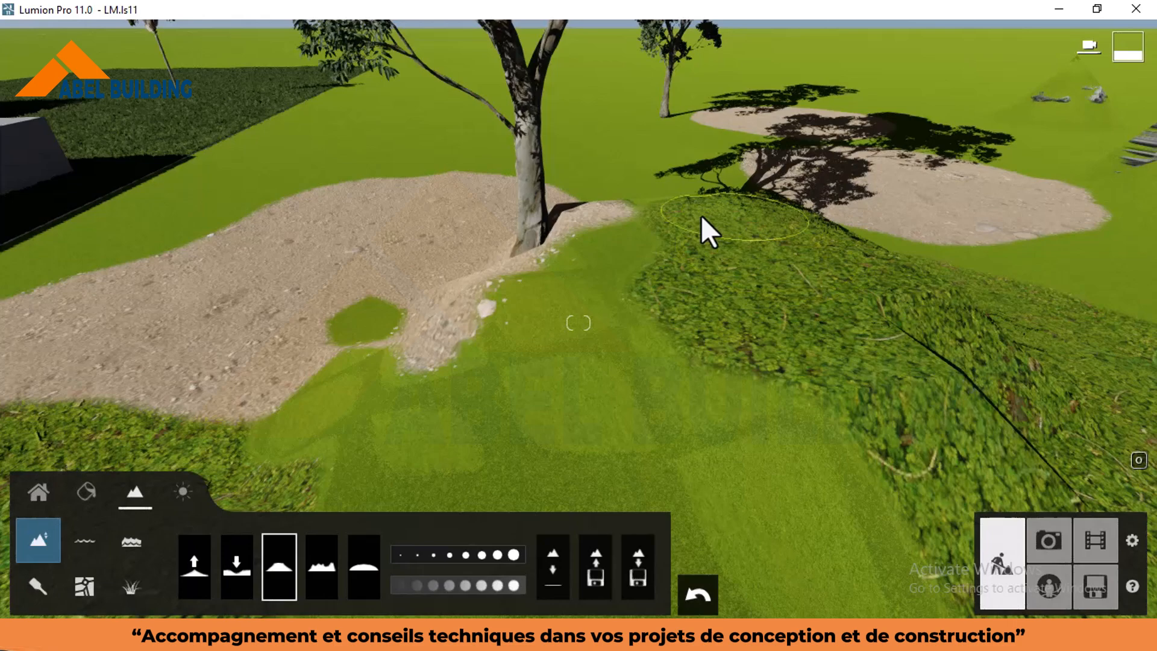
mouse_move(700, 215)
mouse_down()
mouse_move(596, 275)
mouse_move(753, 412)
mouse_move(649, 274)
mouse_move(793, 294)
mouse_move(462, 414)
mouse_move(608, 461)
mouse_up()
Step: Examine the sculpted mound up close and from a distance, along with the surrounding terrain, walled house and rocky pyramid-shaped peak
key(s)
mouse_move(592, 331)
right_down()
mouse_move(576, 326)
mouse_move(621, 318)
right_up()
key(w)
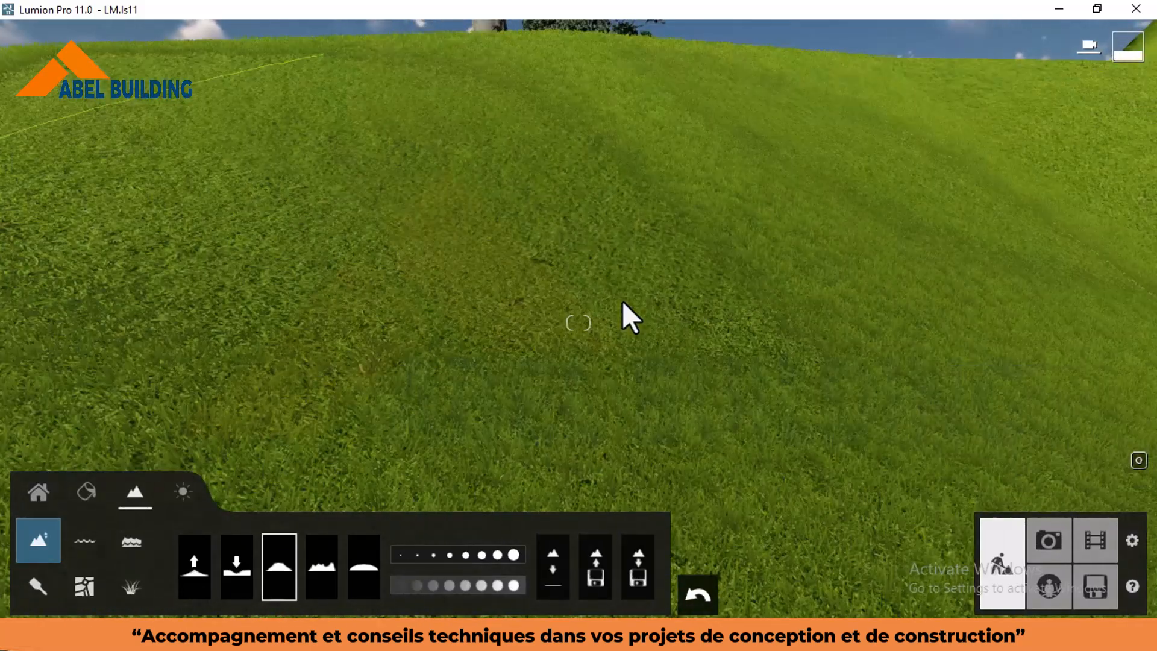
key(s)
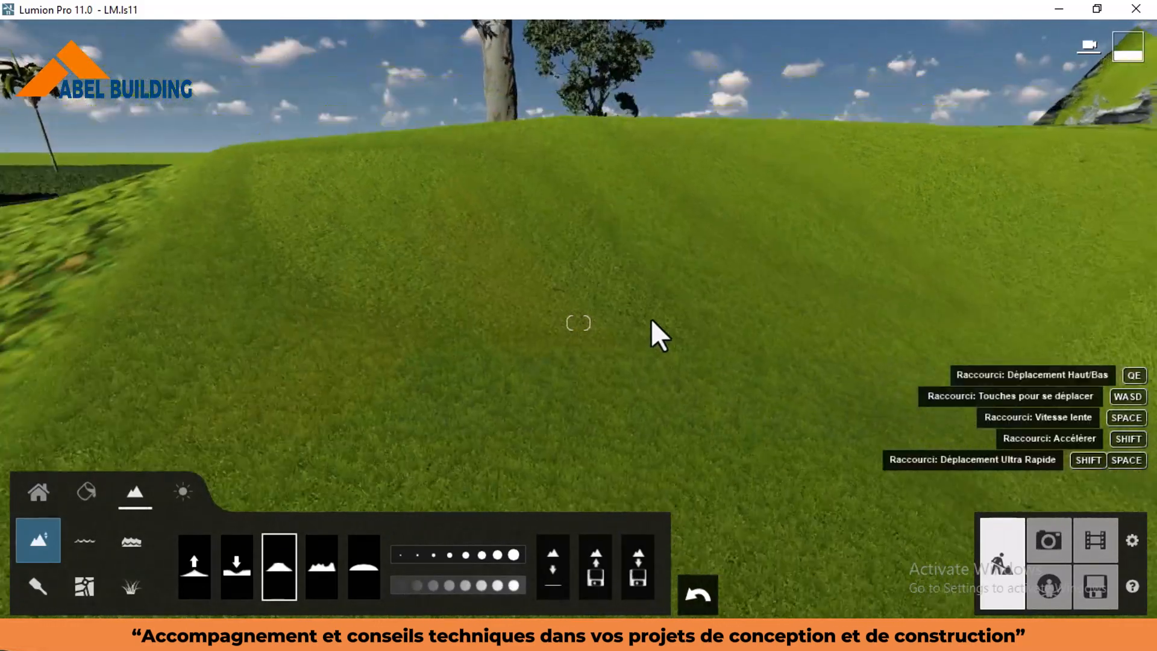
key(s)
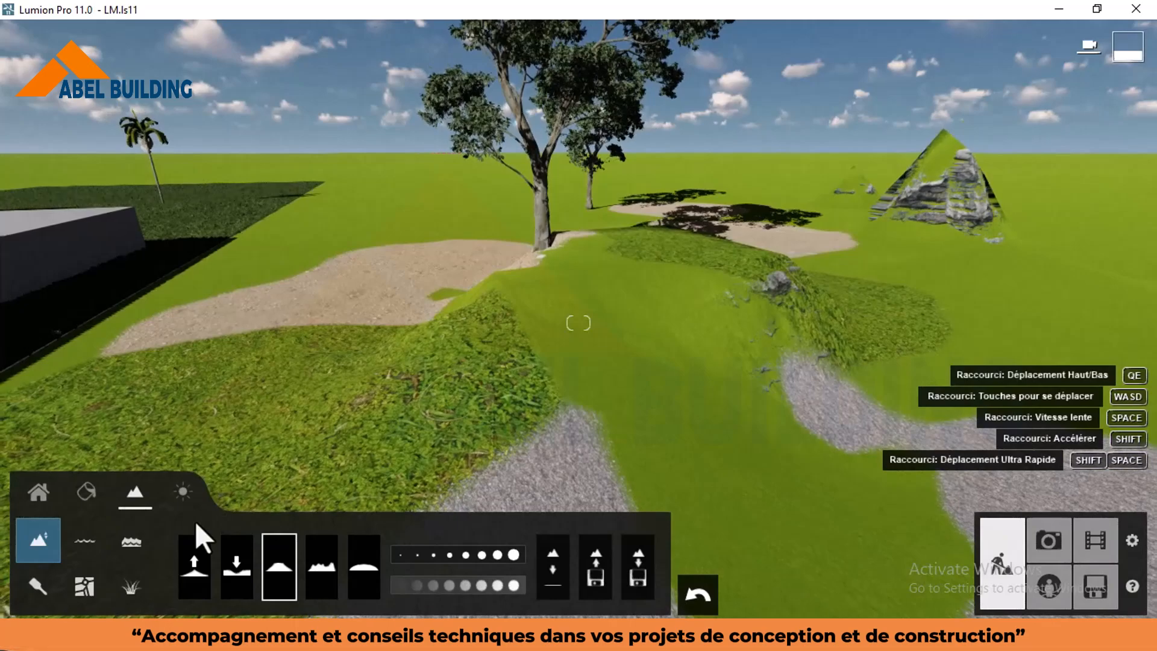
right_drag(495, 275, 693, 268)
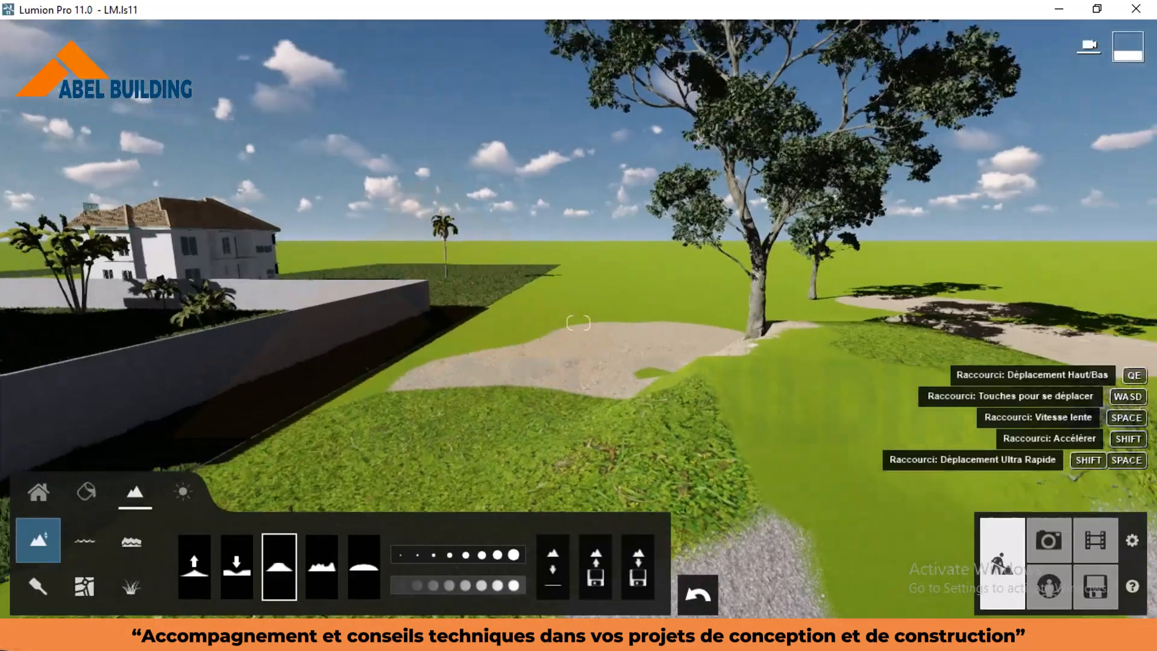
key(w)
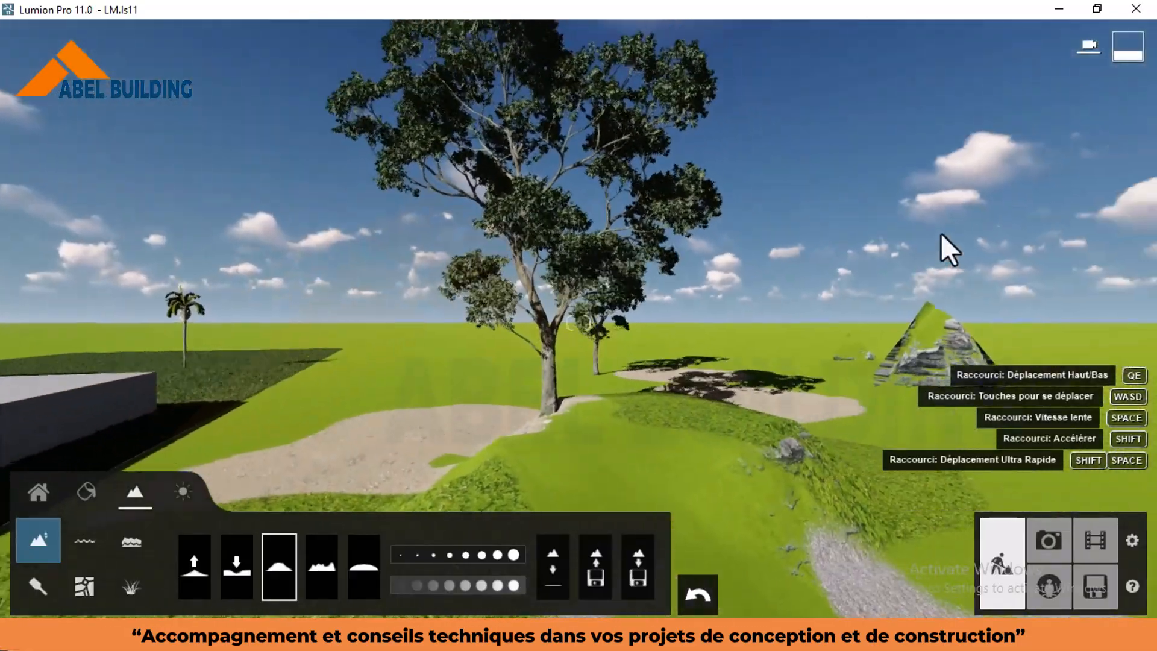
right_drag(791, 274, 741, 276)
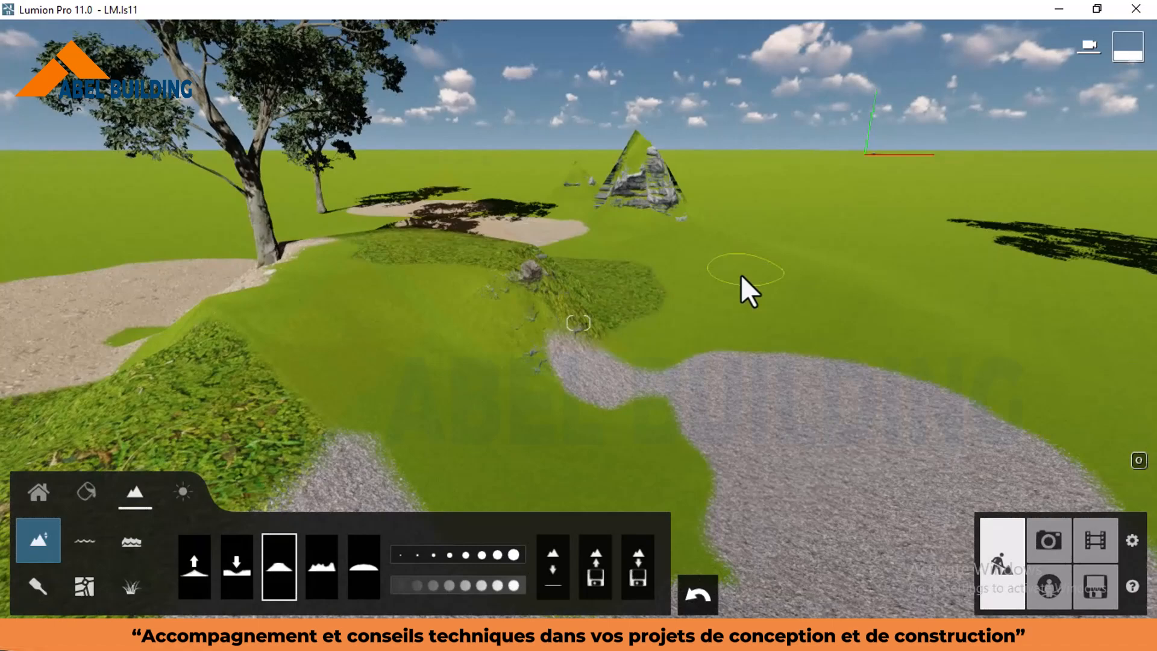